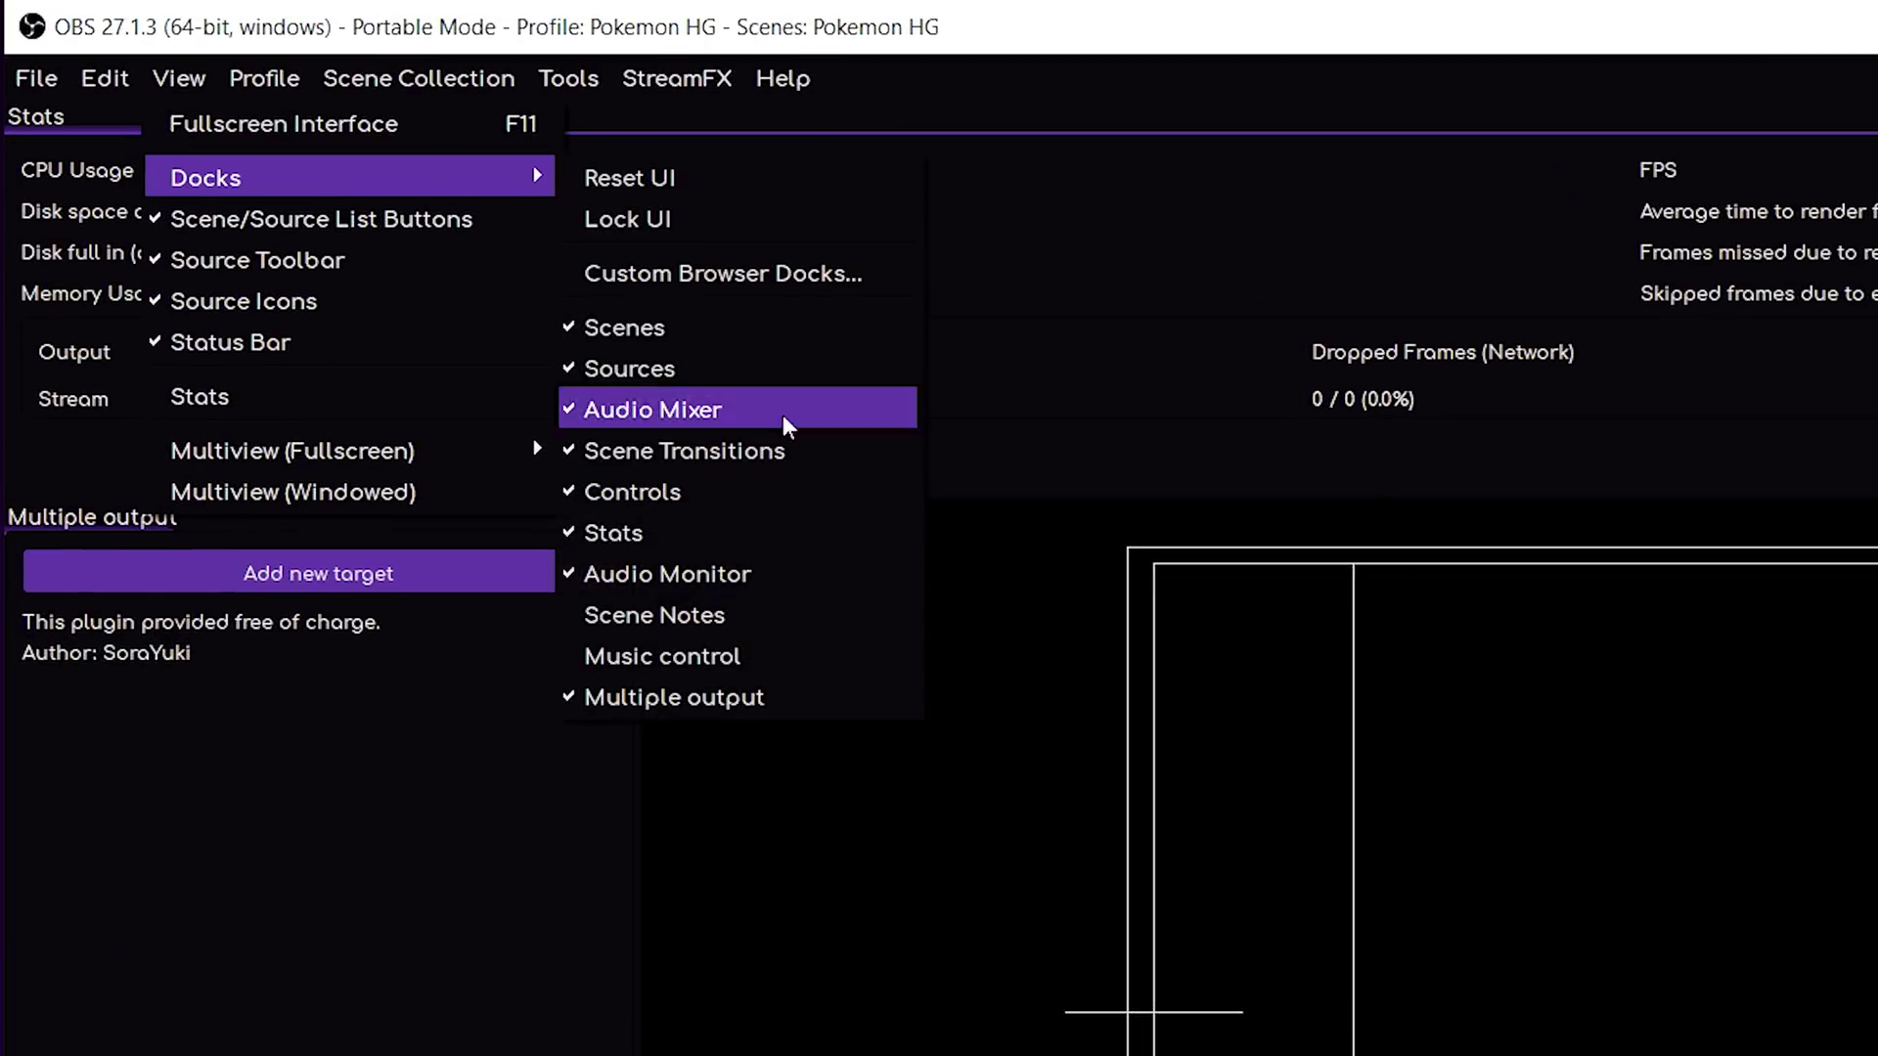
Enable the Scene Notes dock and dock it above the Multiple output panel
{"action": "left_click", "coordinate": [766, 614]}
{"action": "left_click_drag", "start_coordinate": [402, 515], "coordinate": [1116, 503]}
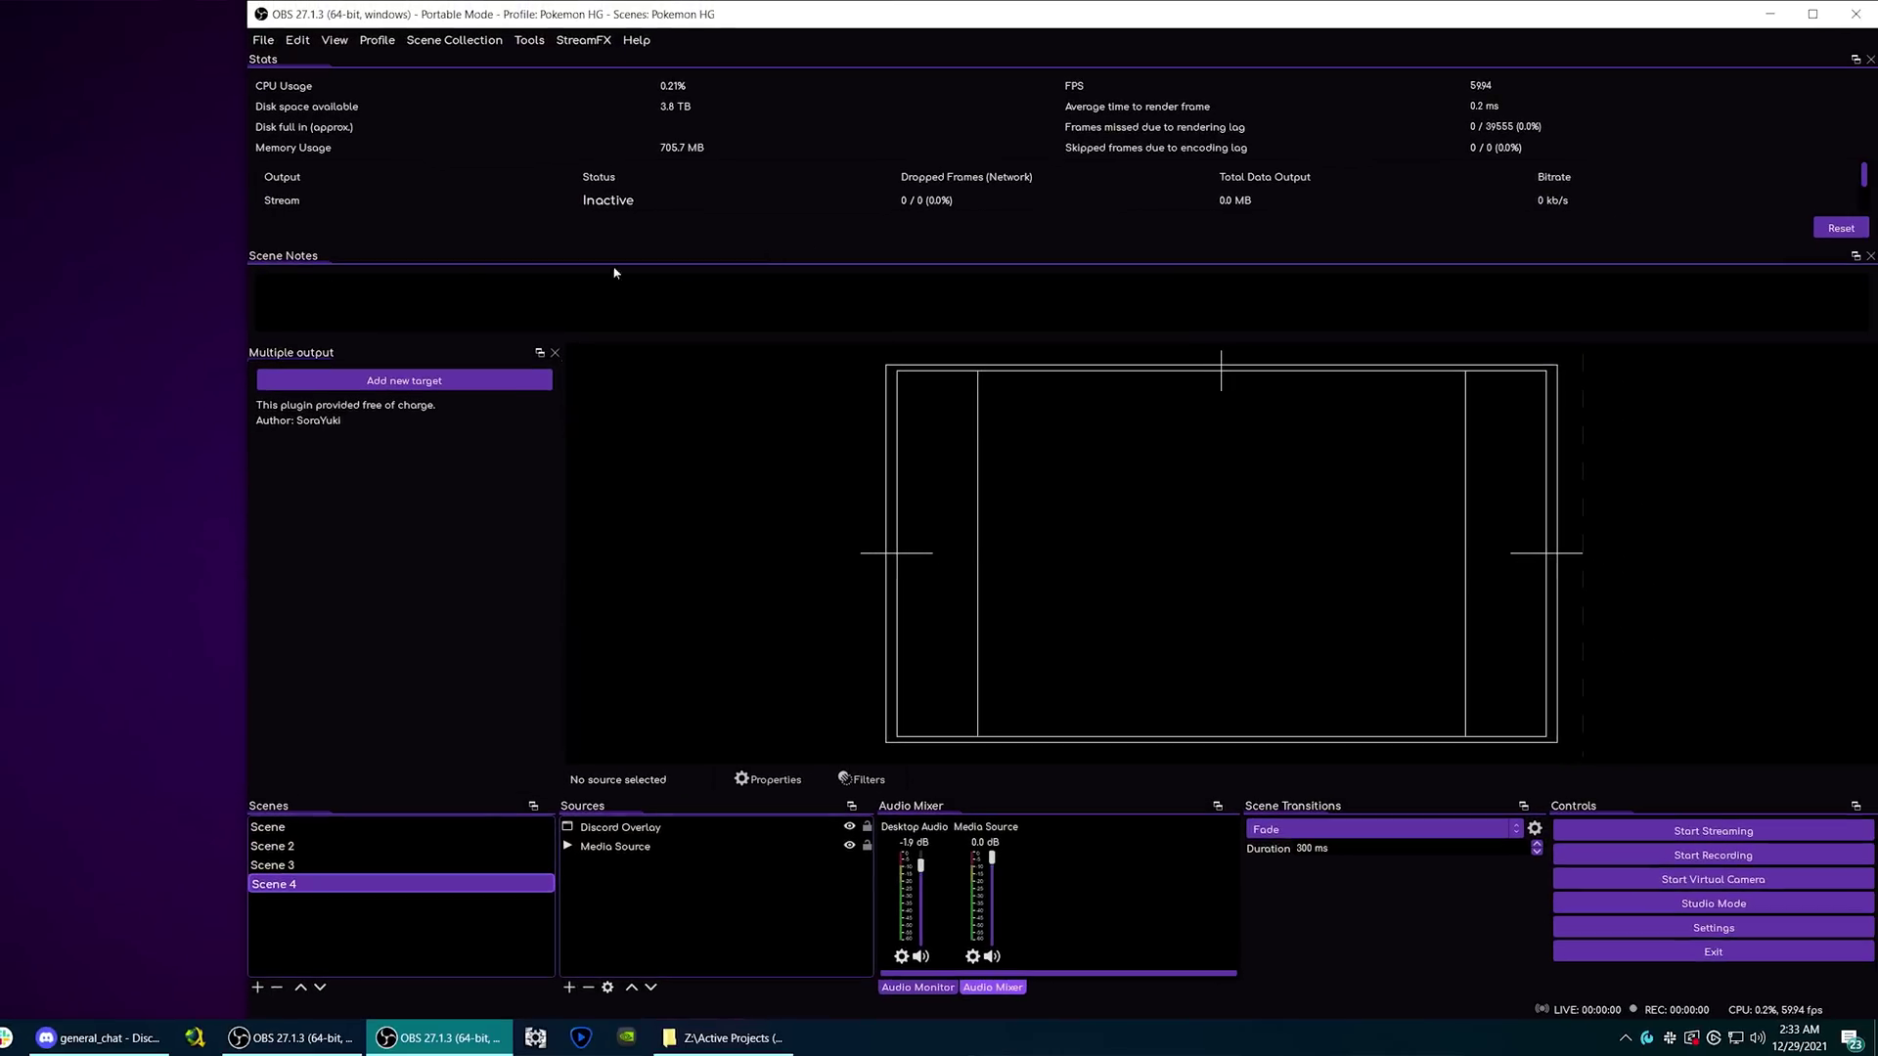
{"action": "left_click_drag", "start_coordinate": [285, 262], "coordinate": [451, 252]}
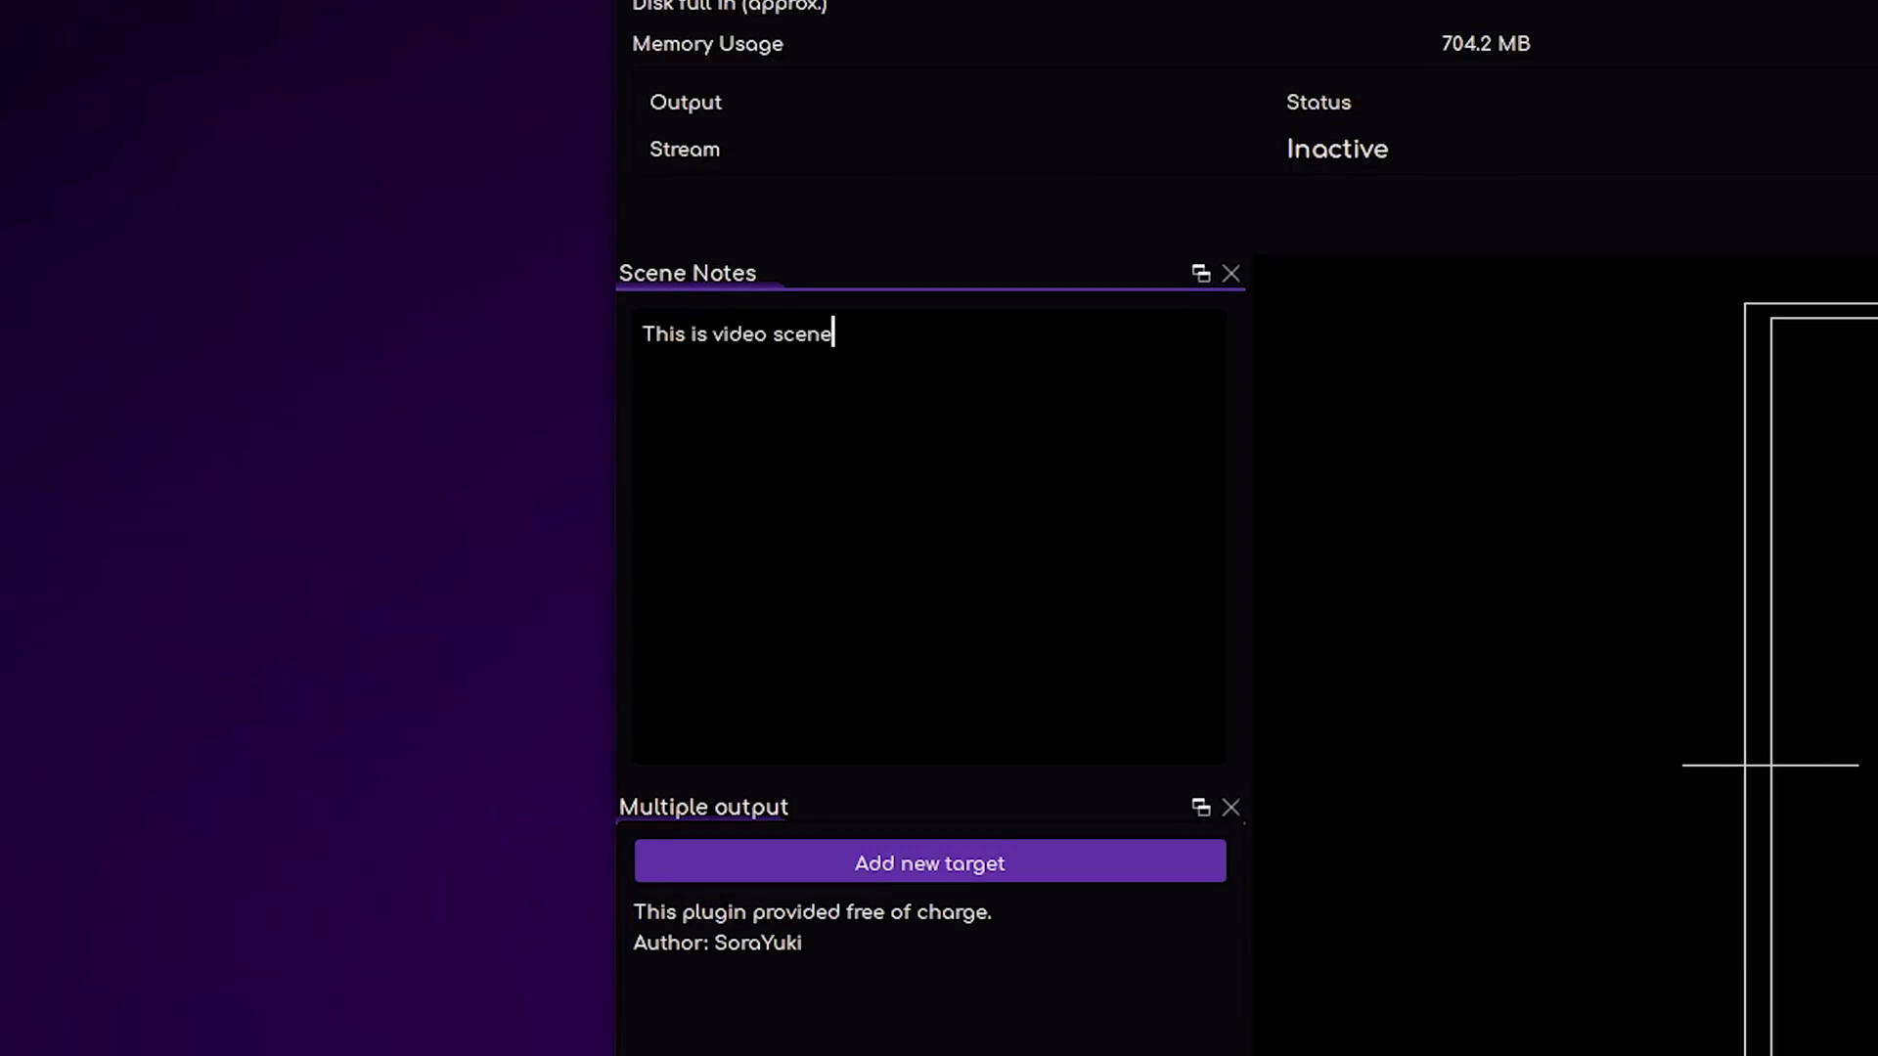
Note 'Image Scene' for Scene 3, then return to Scene 4 to extend its note
{"action": "left_click", "coordinate": [1312, 788]}
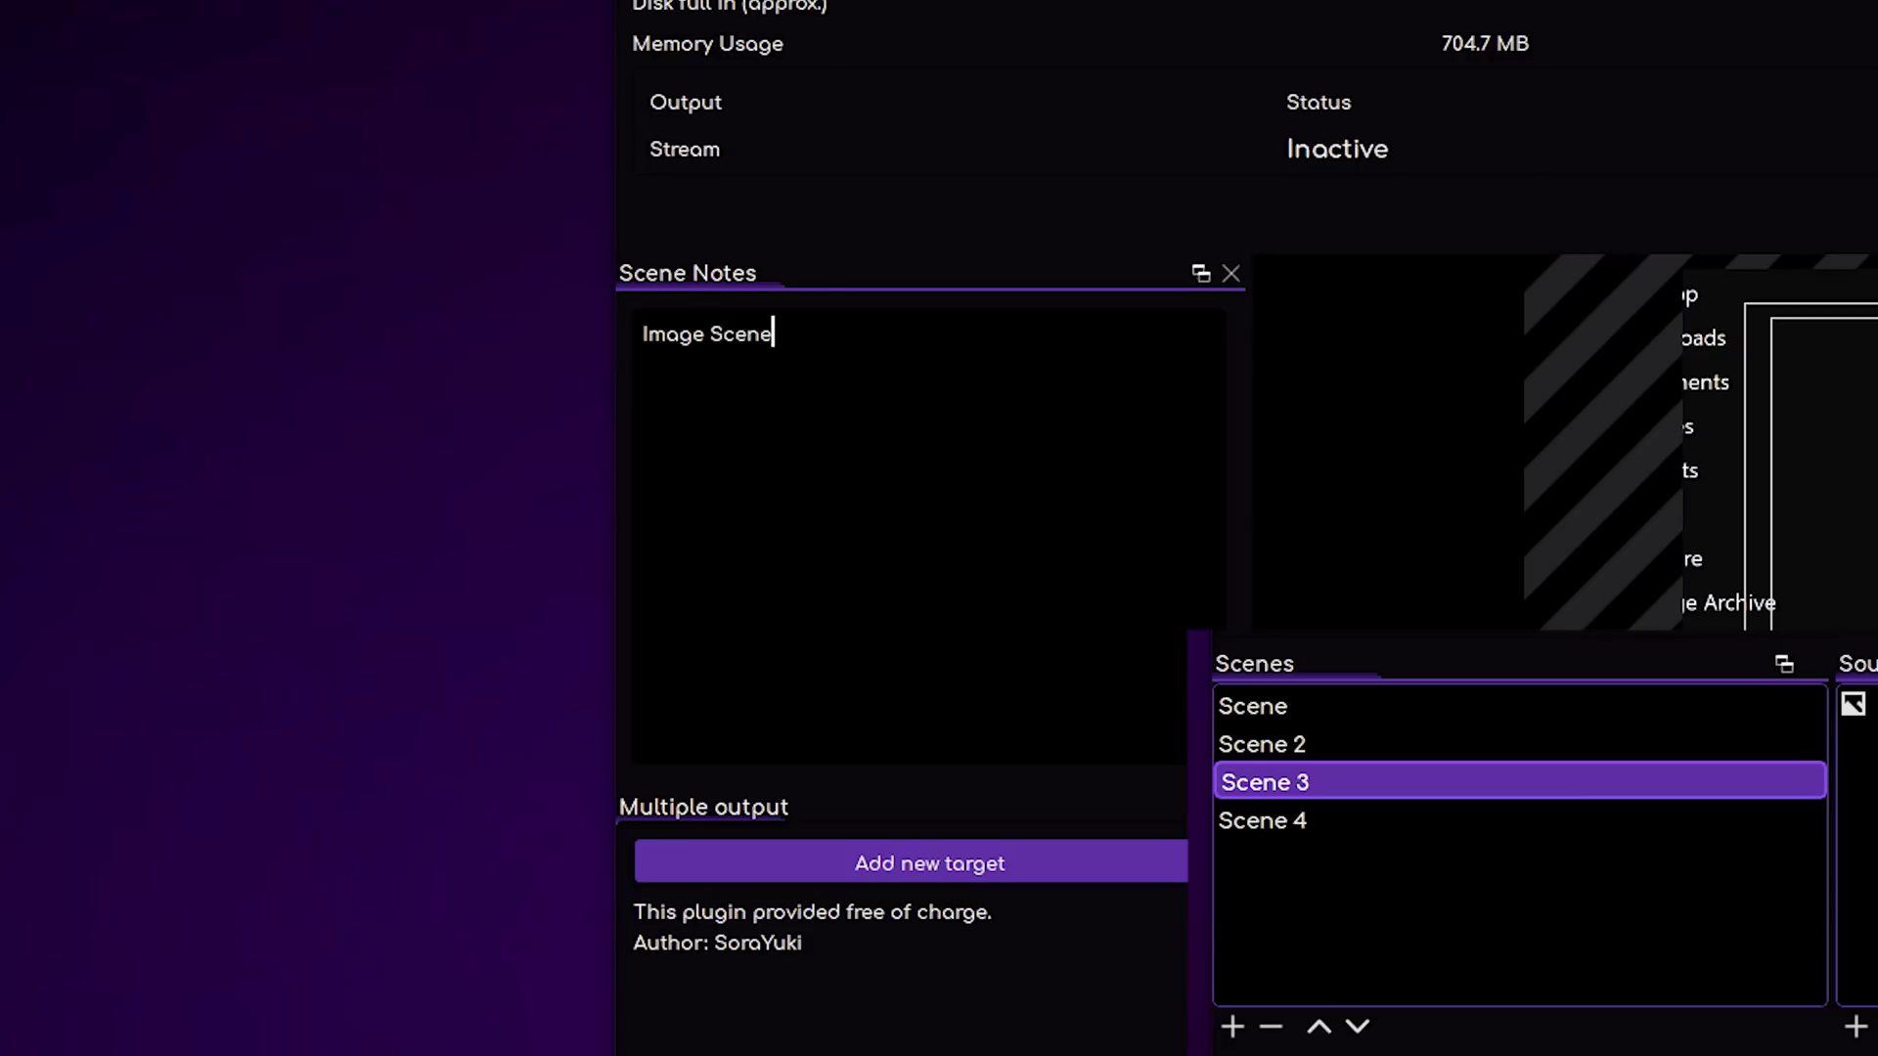
{"action": "left_click", "coordinate": [1466, 753]}
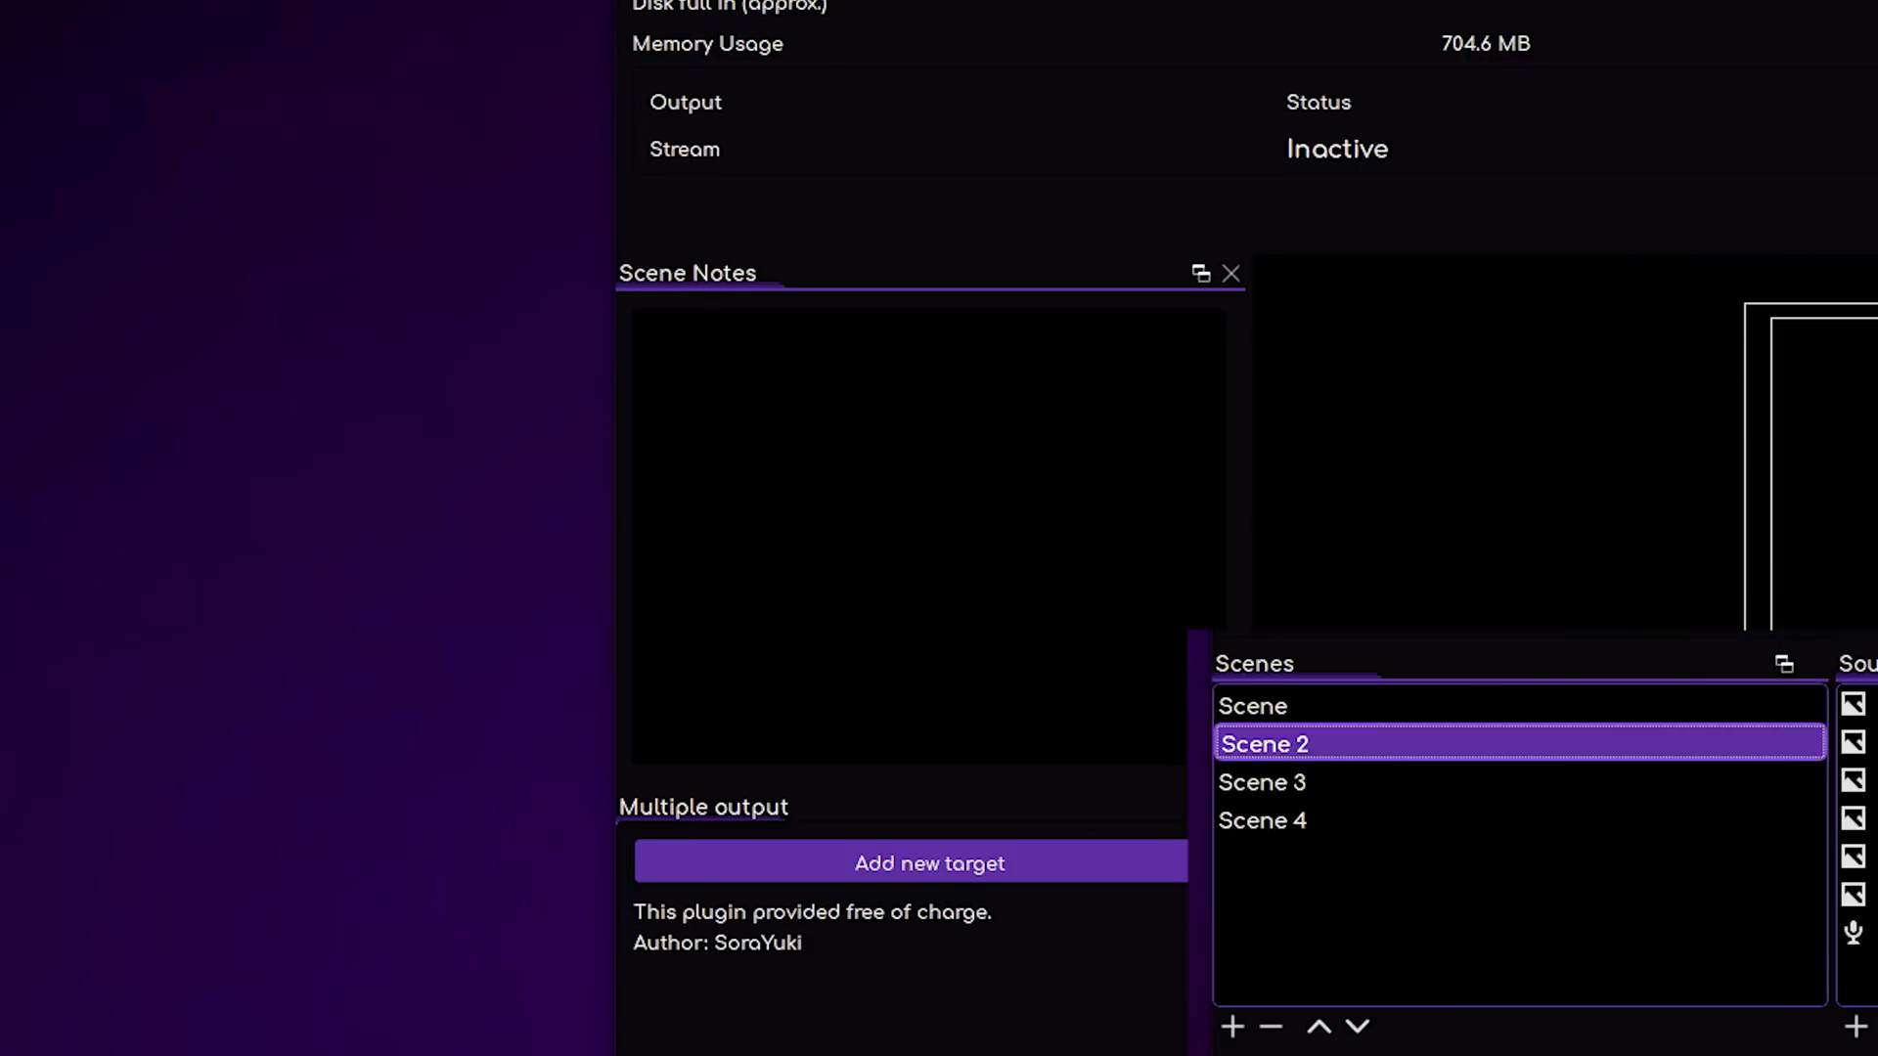
{"action": "left_click", "coordinate": [1475, 820]}
{"action": "left_click", "coordinate": [833, 333]}
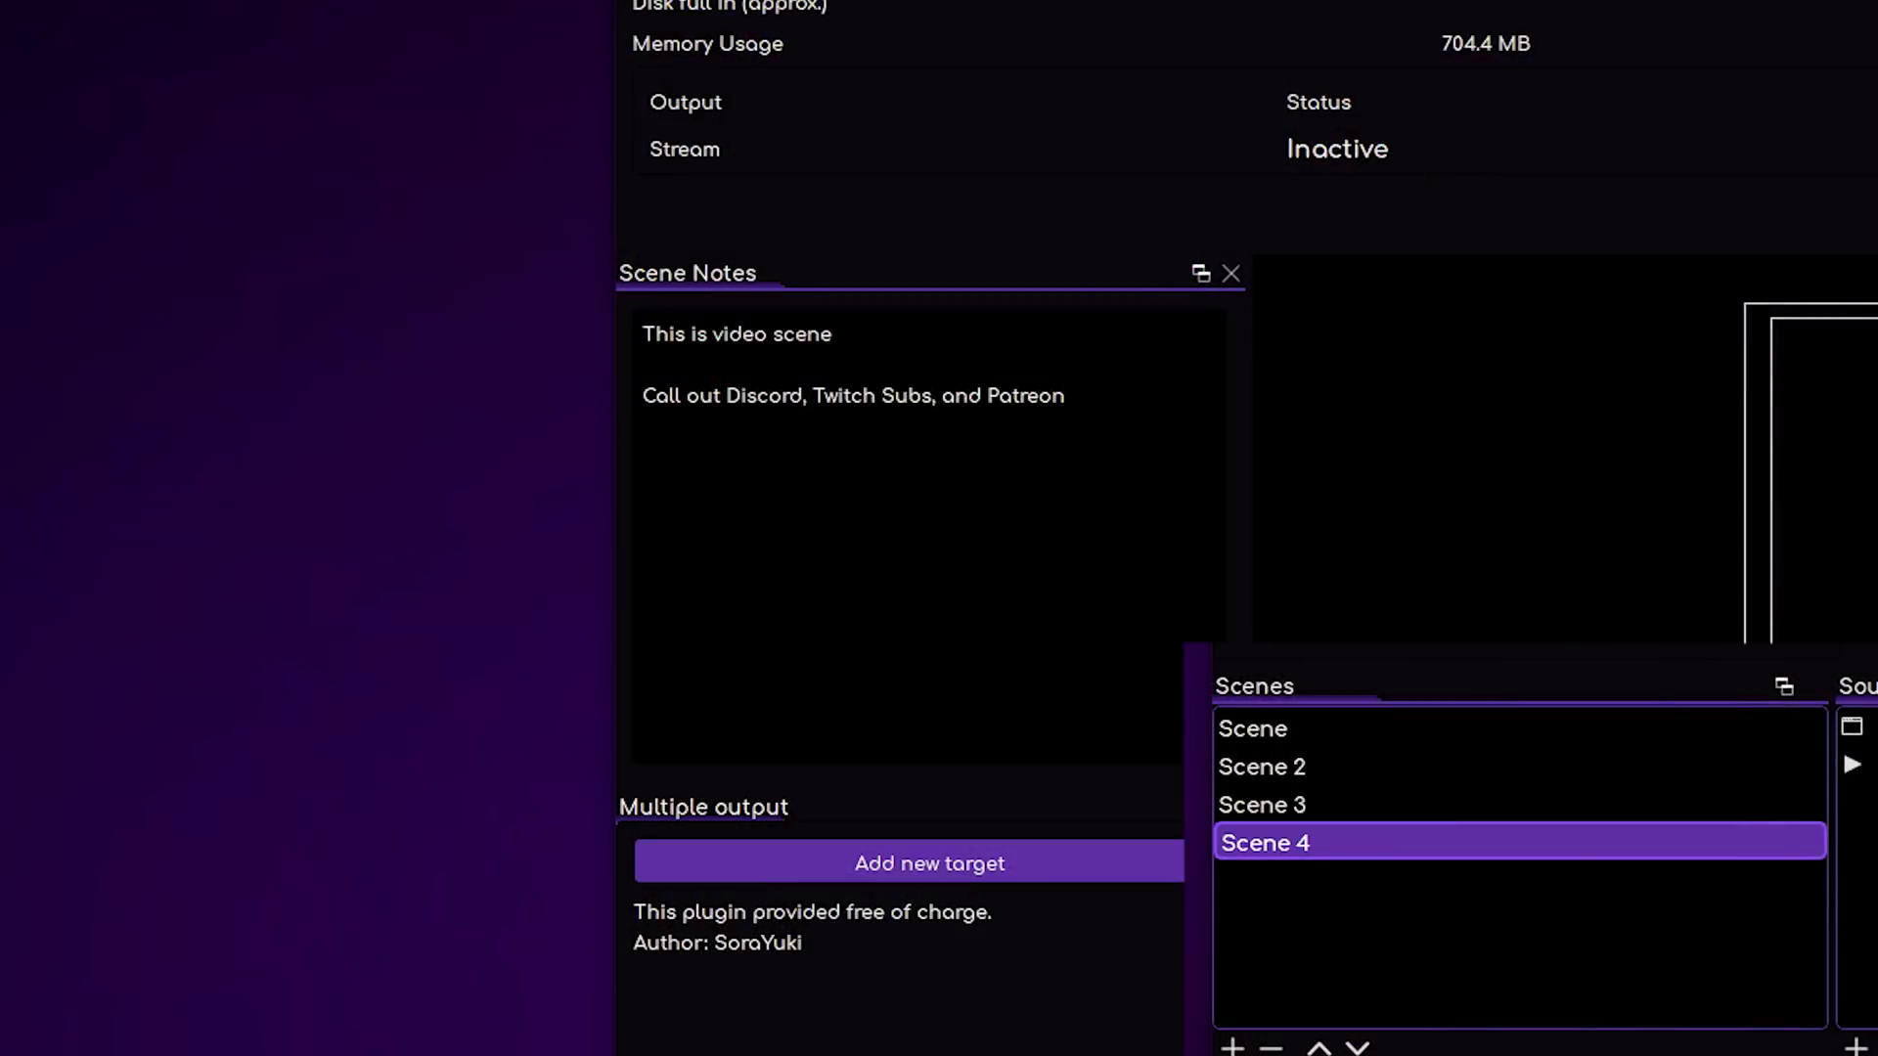
Select Scene 3 from the Scenes list and select all of its 'Image Scene' note text
{"action": "key", "text": "Up"}
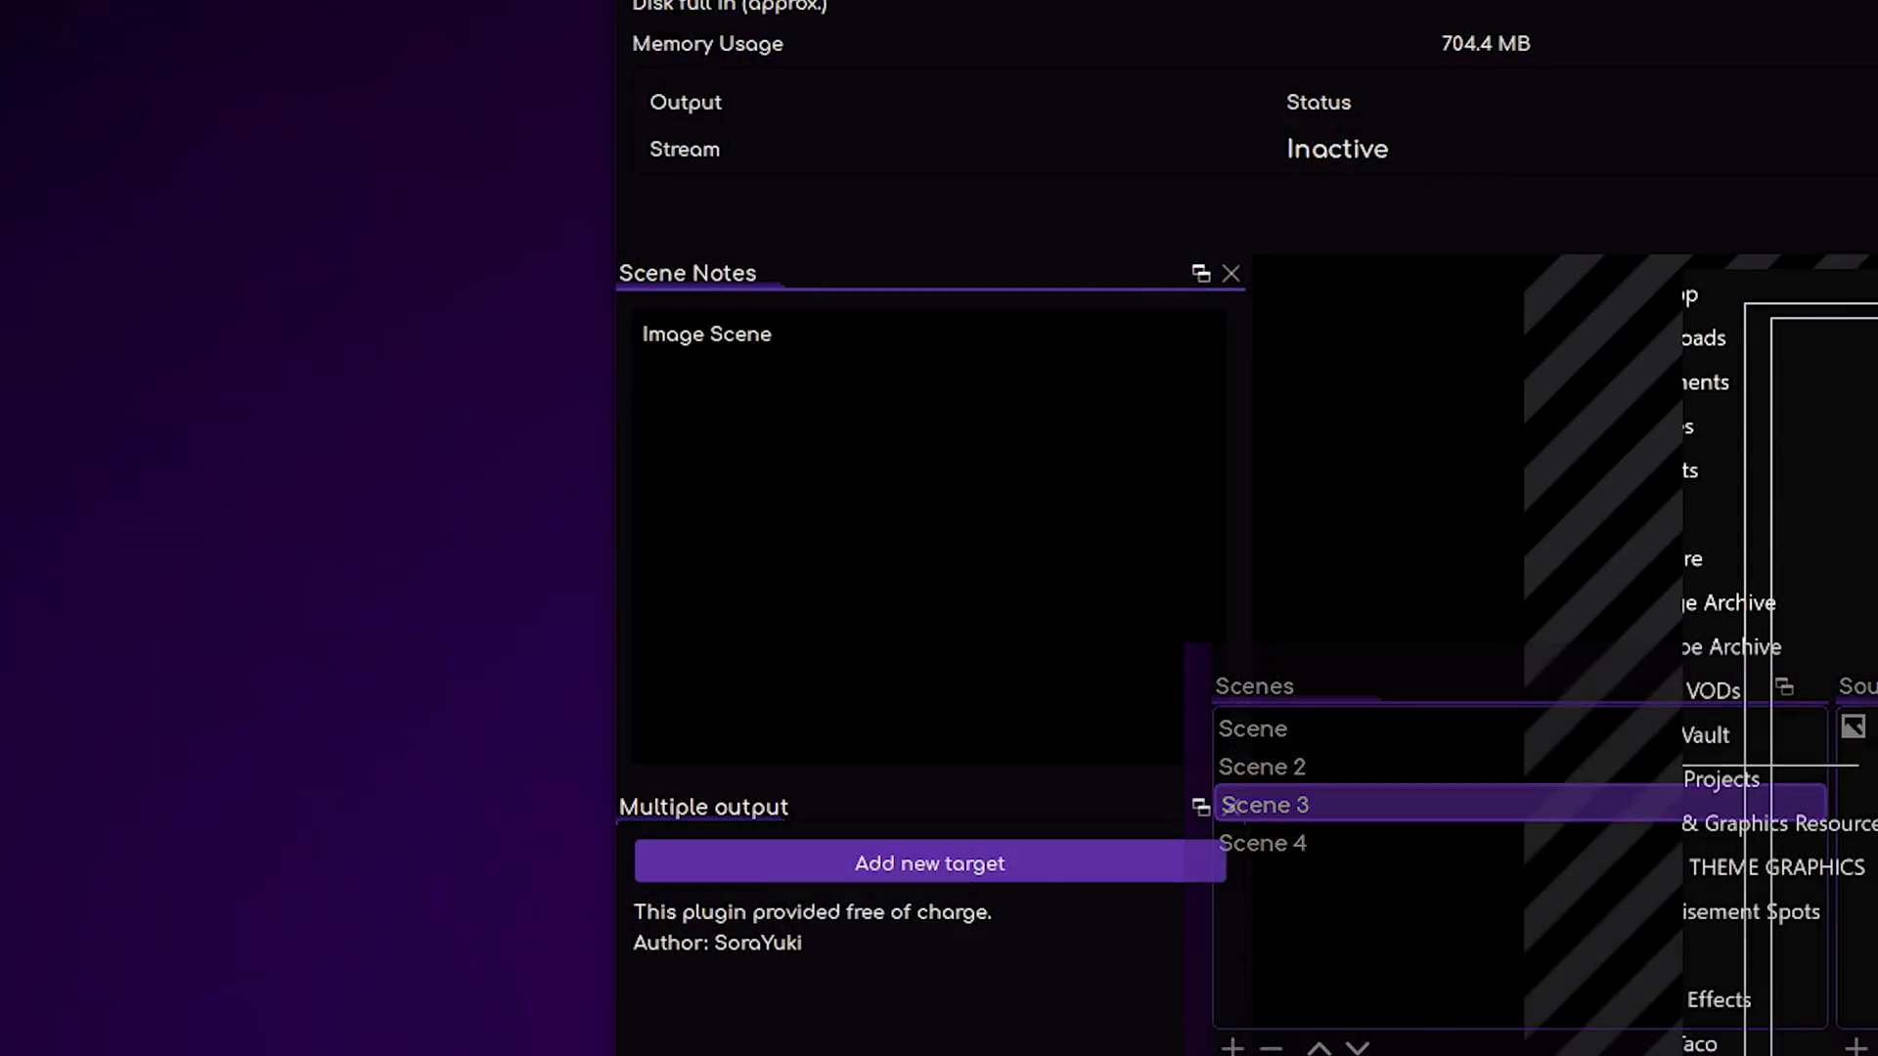
{"action": "key", "text": "ctrl+a"}
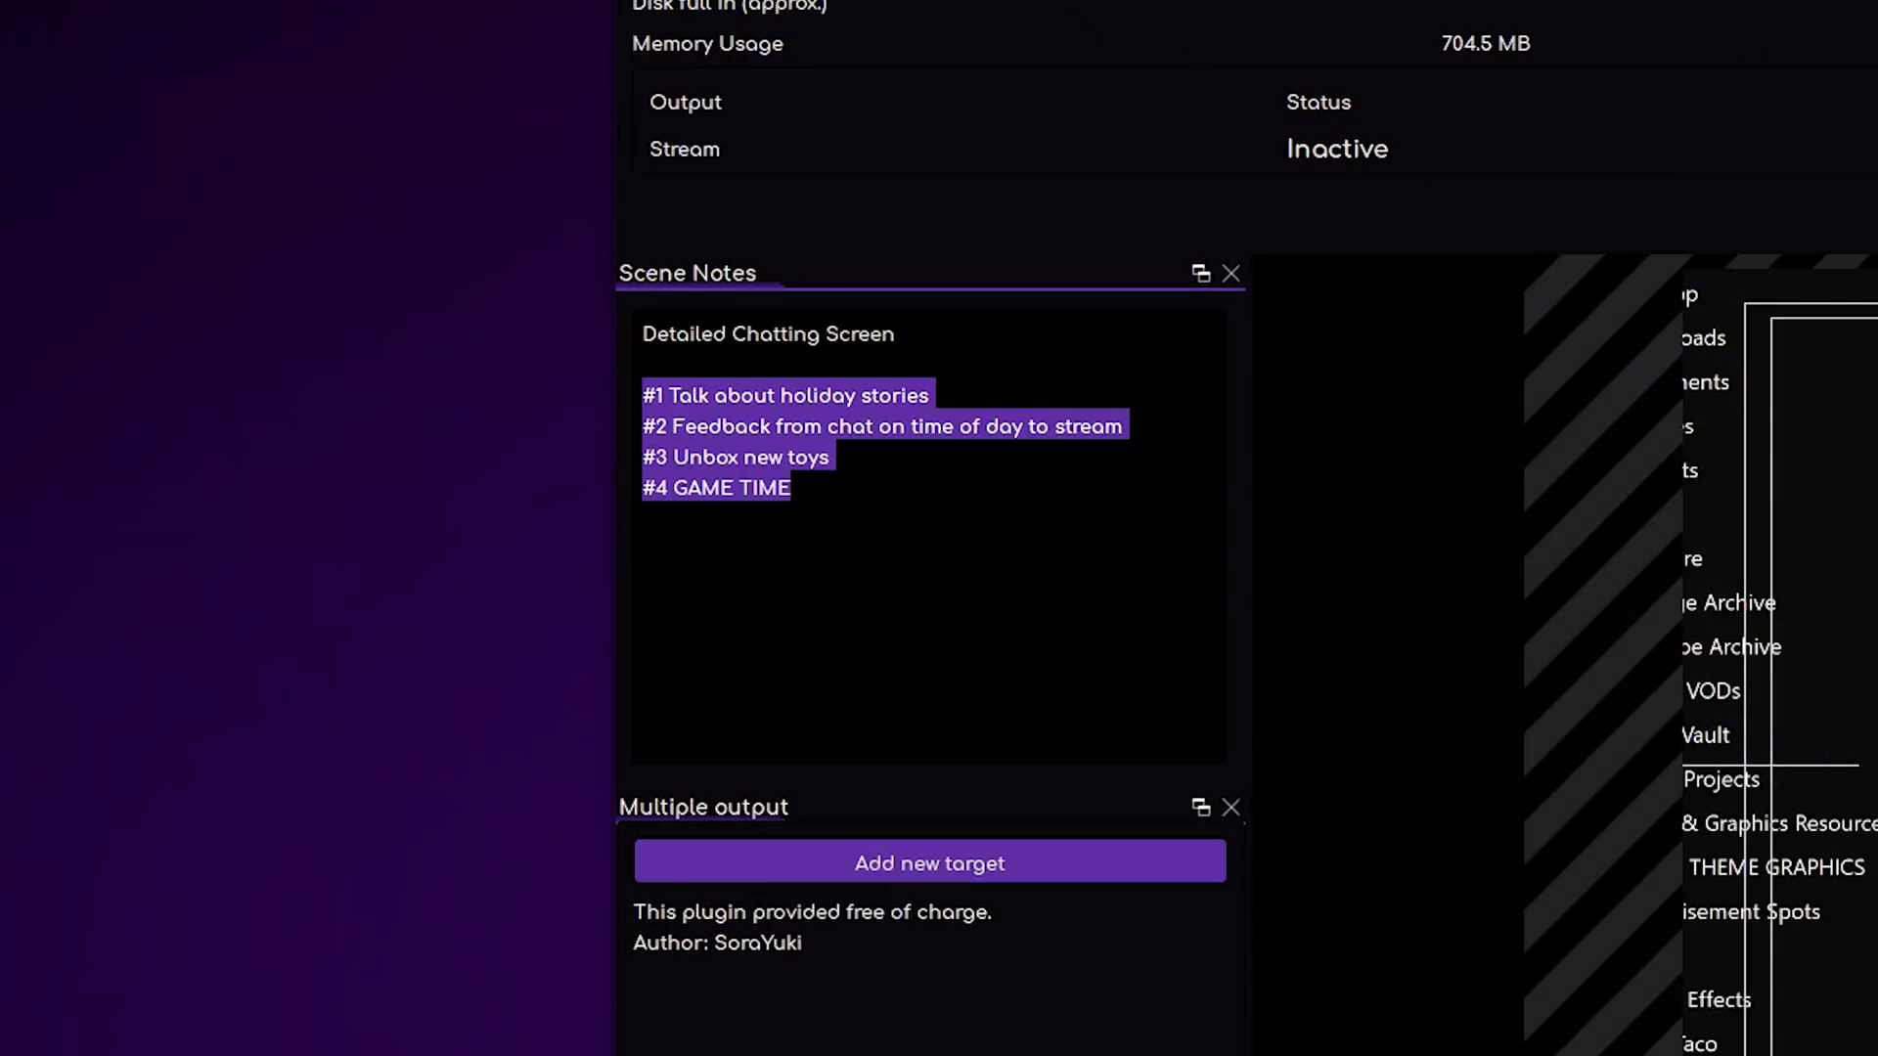
Bring up the Scene Notes context menu on the selected 'Detailed Chatting Screen' heading
{"action": "right_click", "coordinate": [733, 434]}
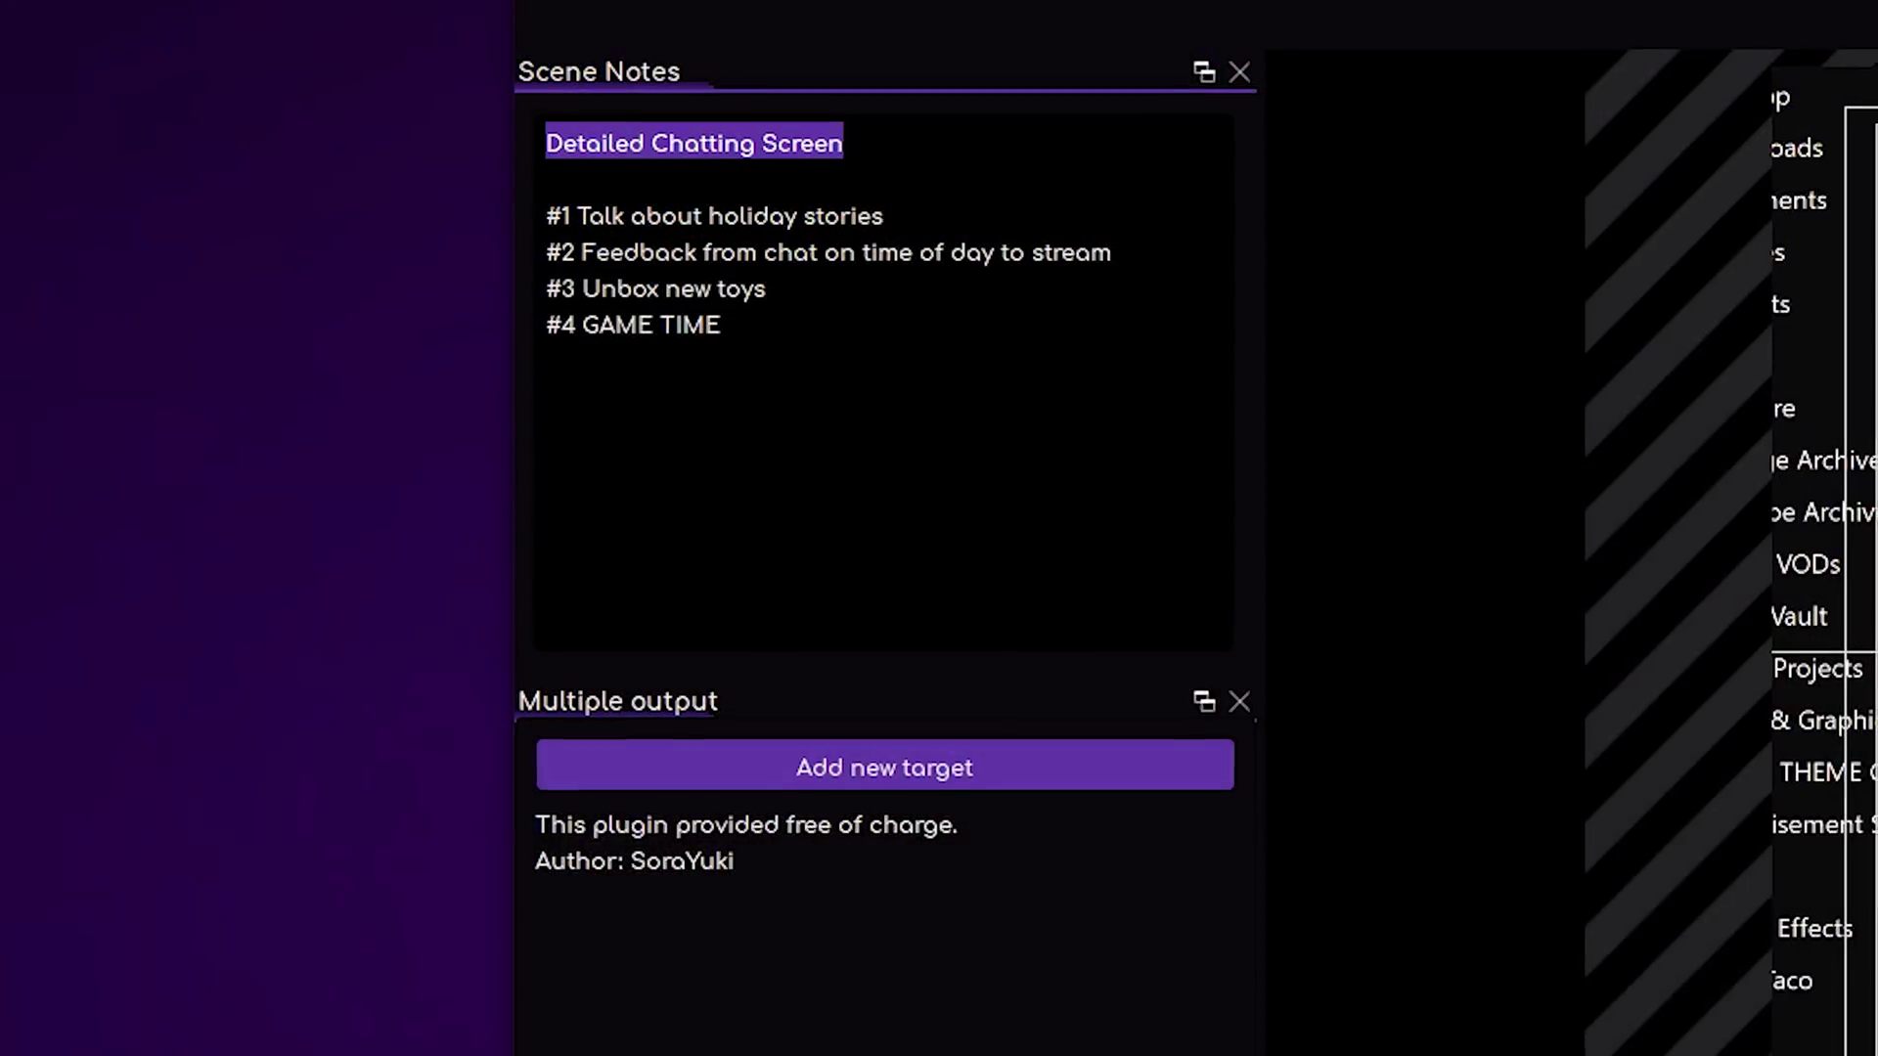
{"action": "right_click", "coordinate": [776, 148]}
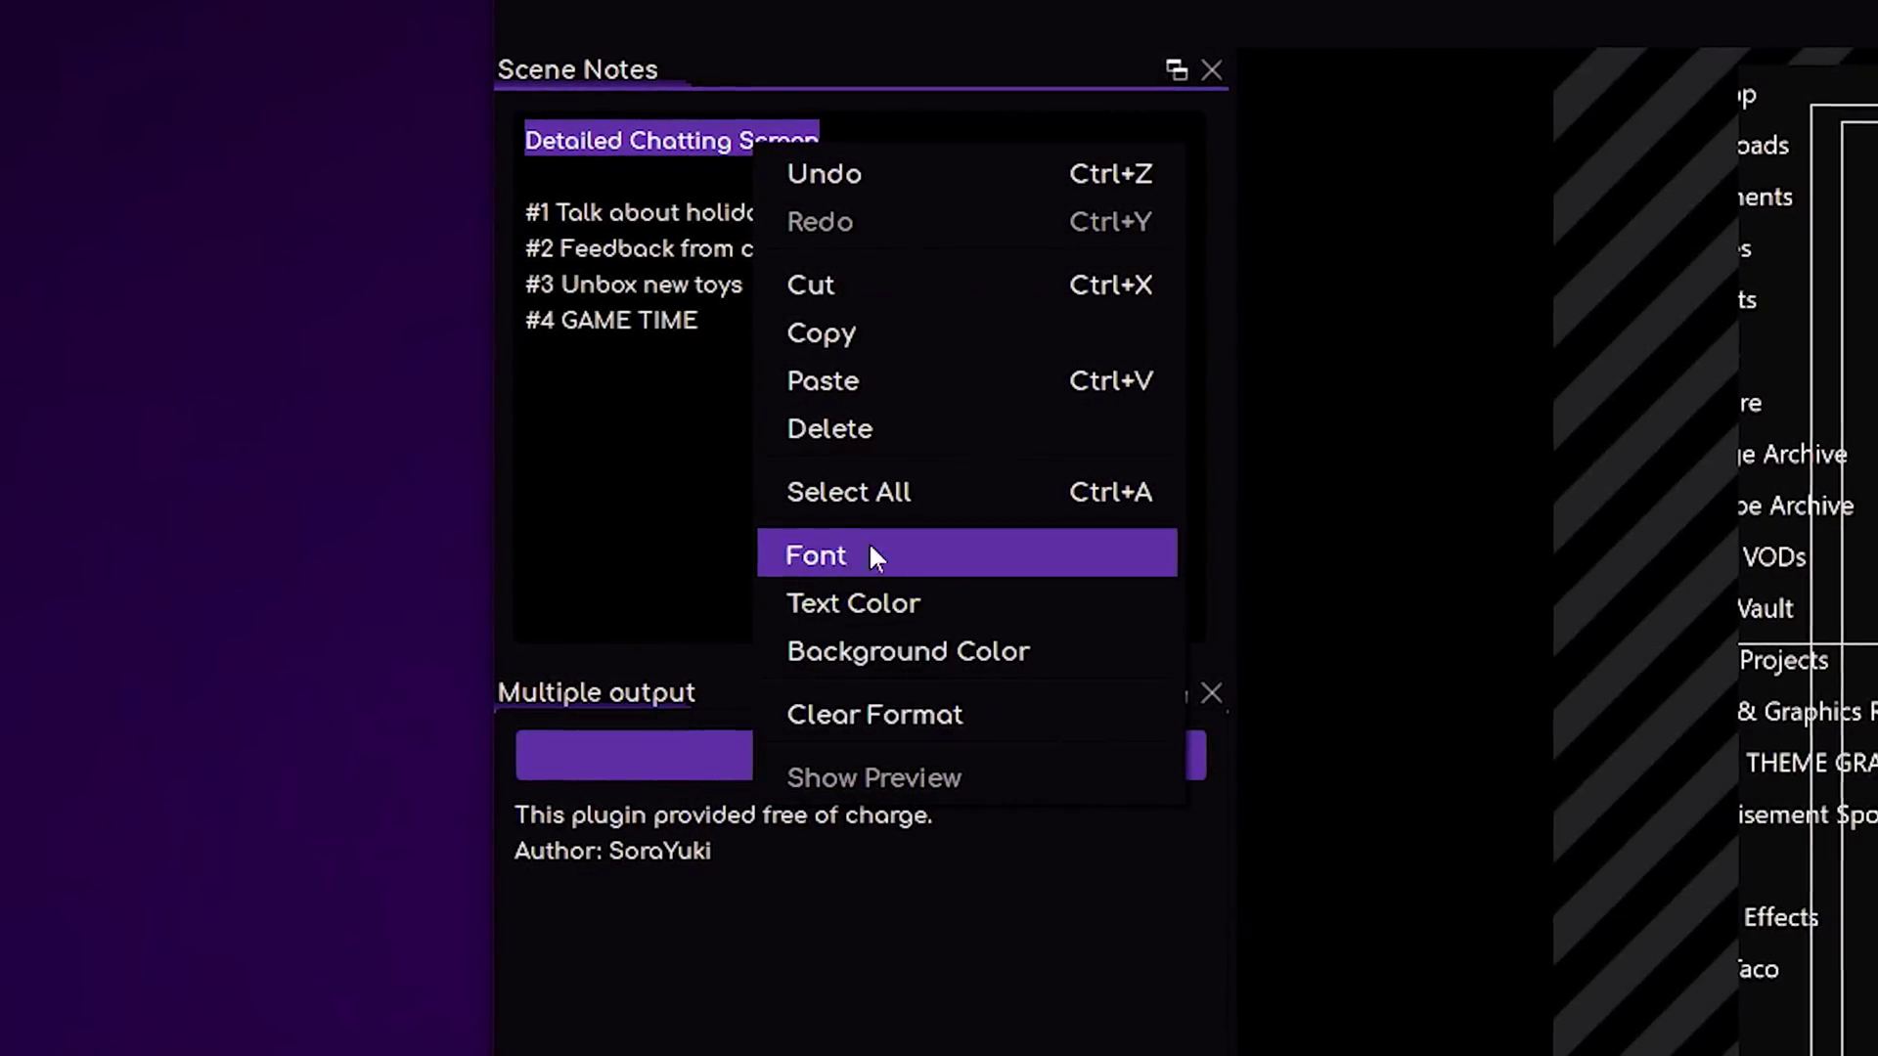
Open the heading's Font dialog and browse fonts, previewing Comic Sans MS and others
{"action": "left_click", "coordinate": [1387, 606]}
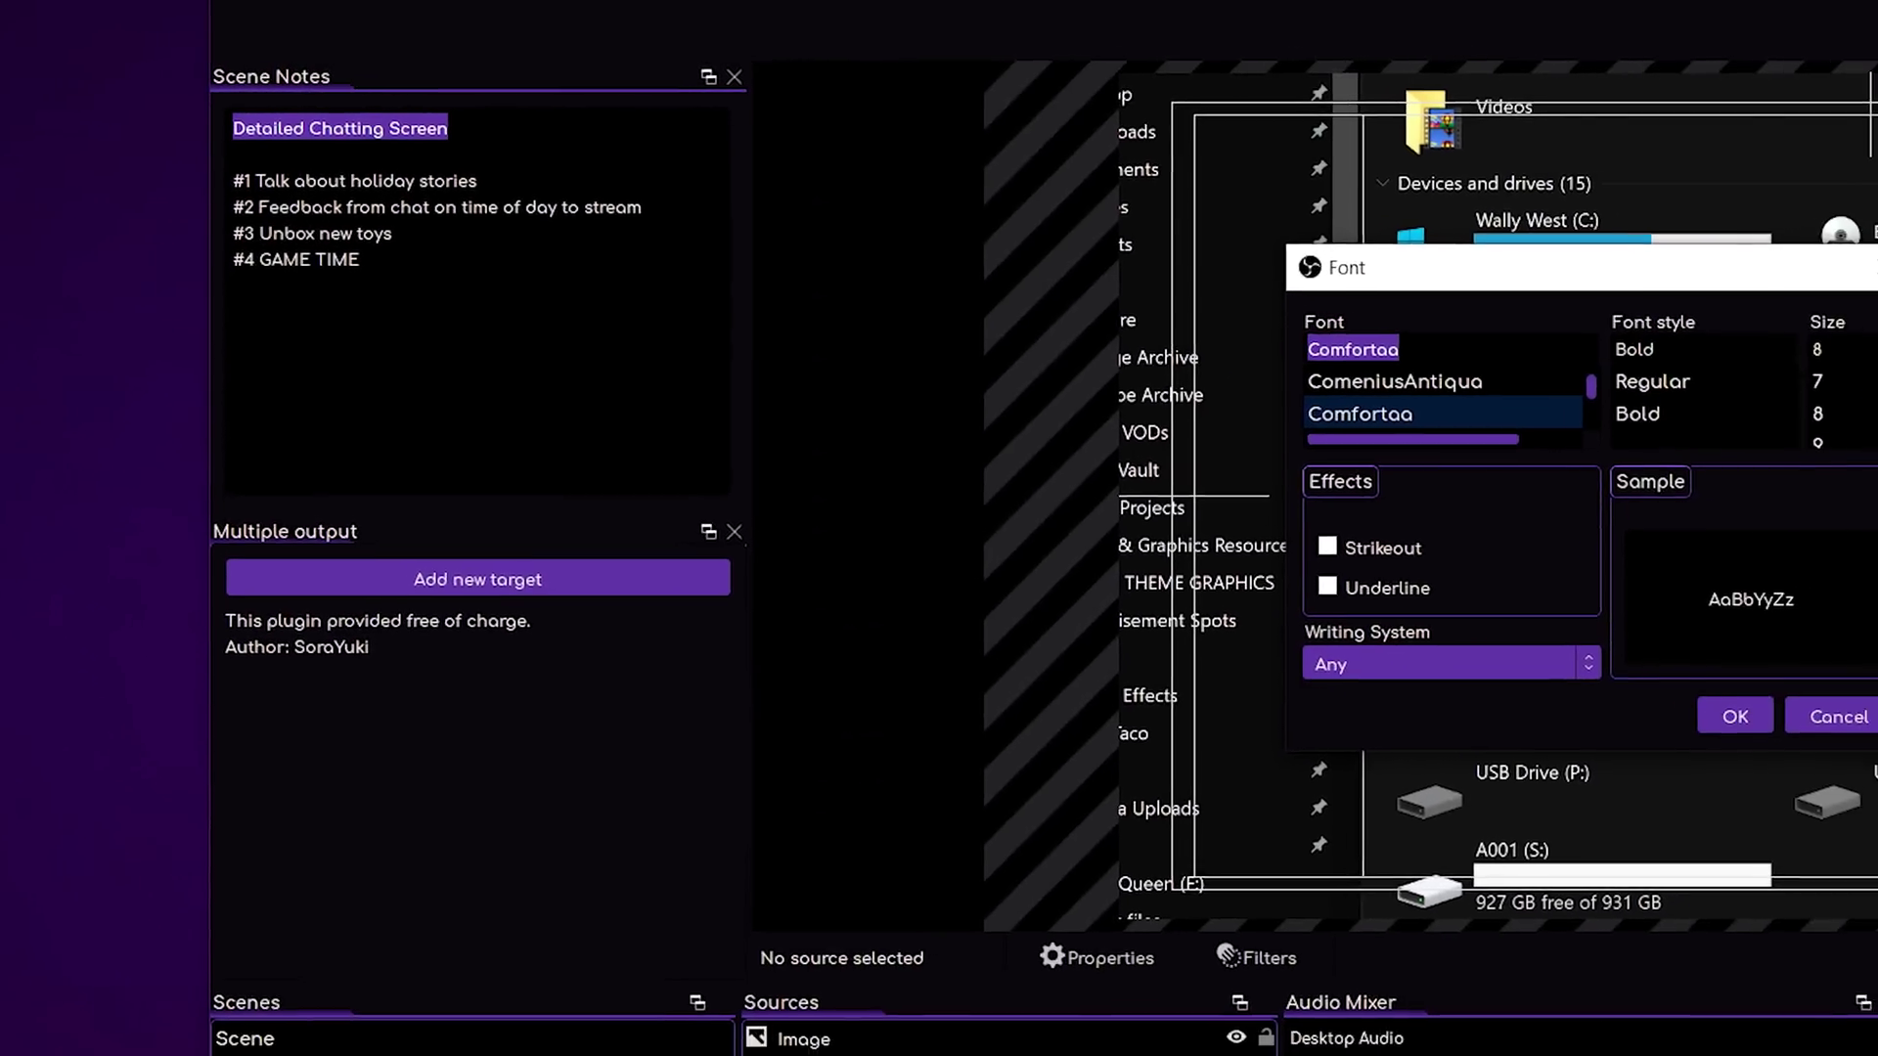
{"action": "left_click_drag", "start_coordinate": [1877, 763], "coordinate": [1877, 995]}
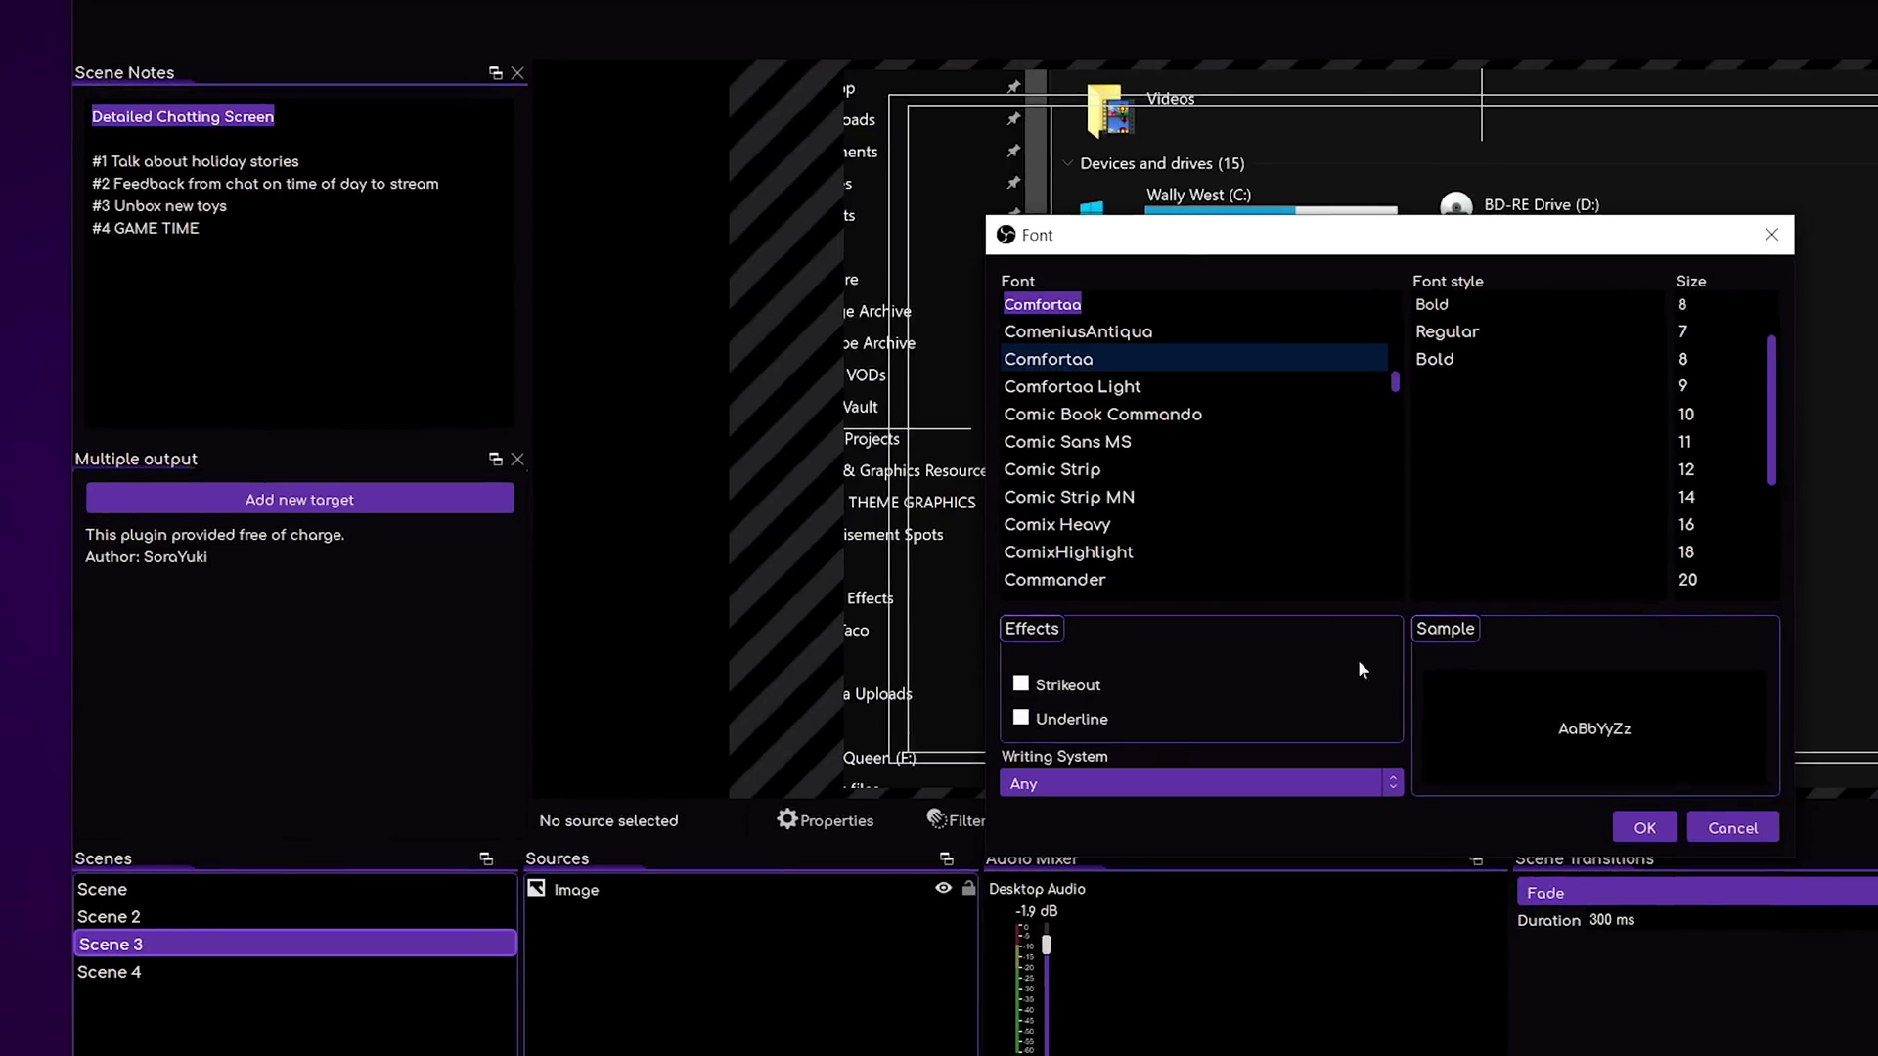
{"action": "left_click", "coordinate": [1177, 780]}
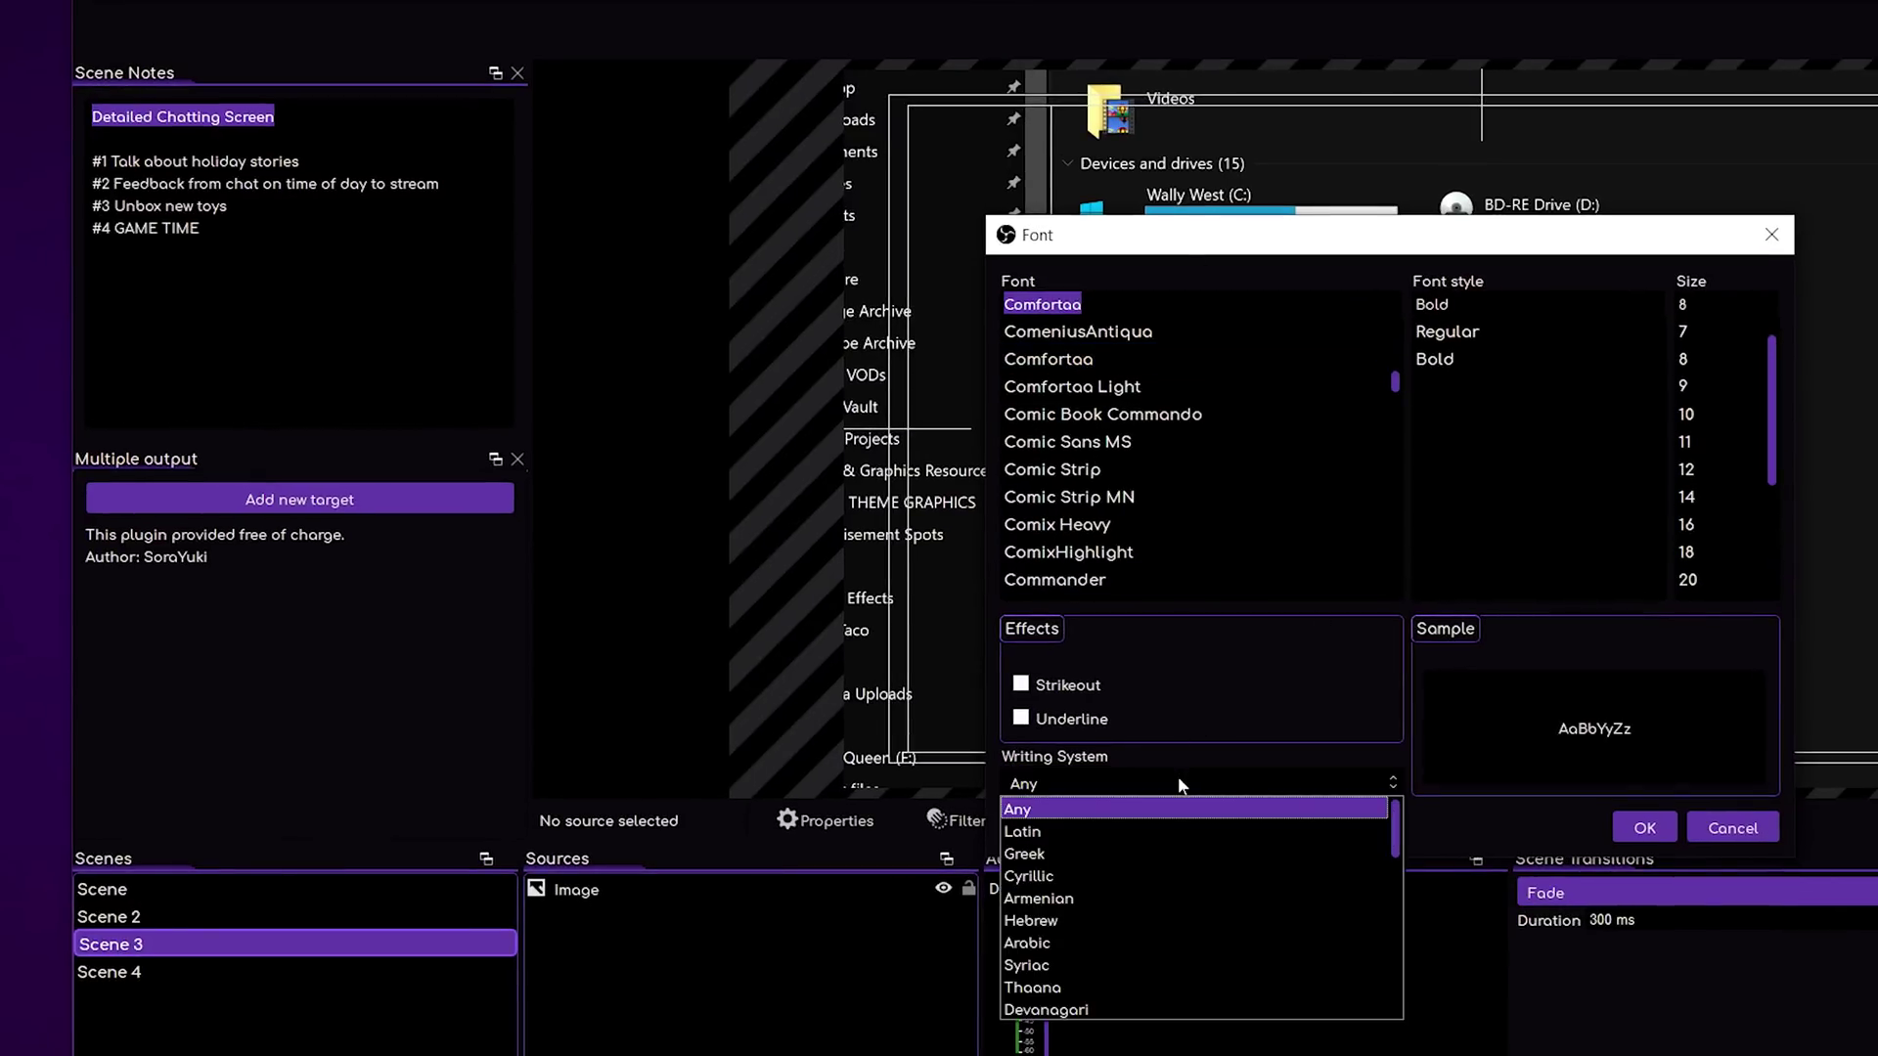
{"action": "left_click", "coordinate": [1258, 396]}
{"action": "left_click", "coordinate": [1251, 431]}
{"action": "left_click", "coordinate": [1144, 299]}
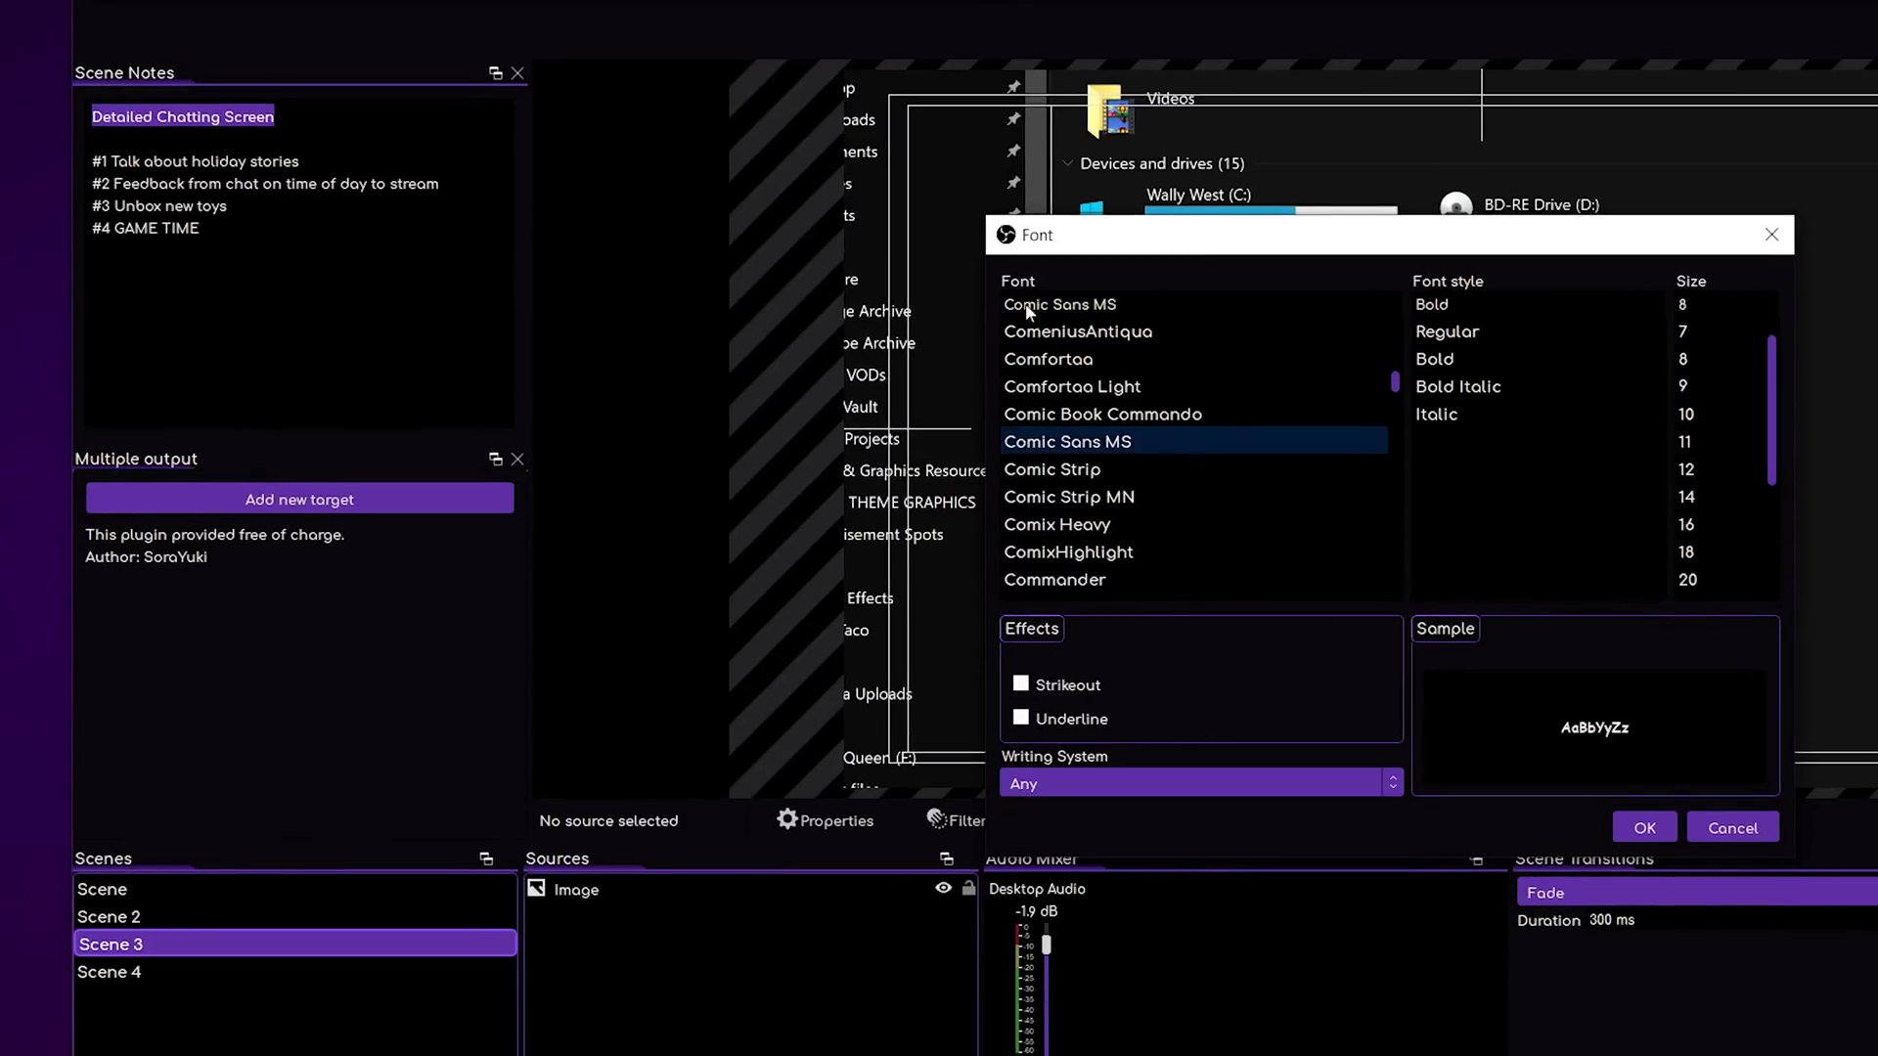
{"action": "key", "text": "t"}
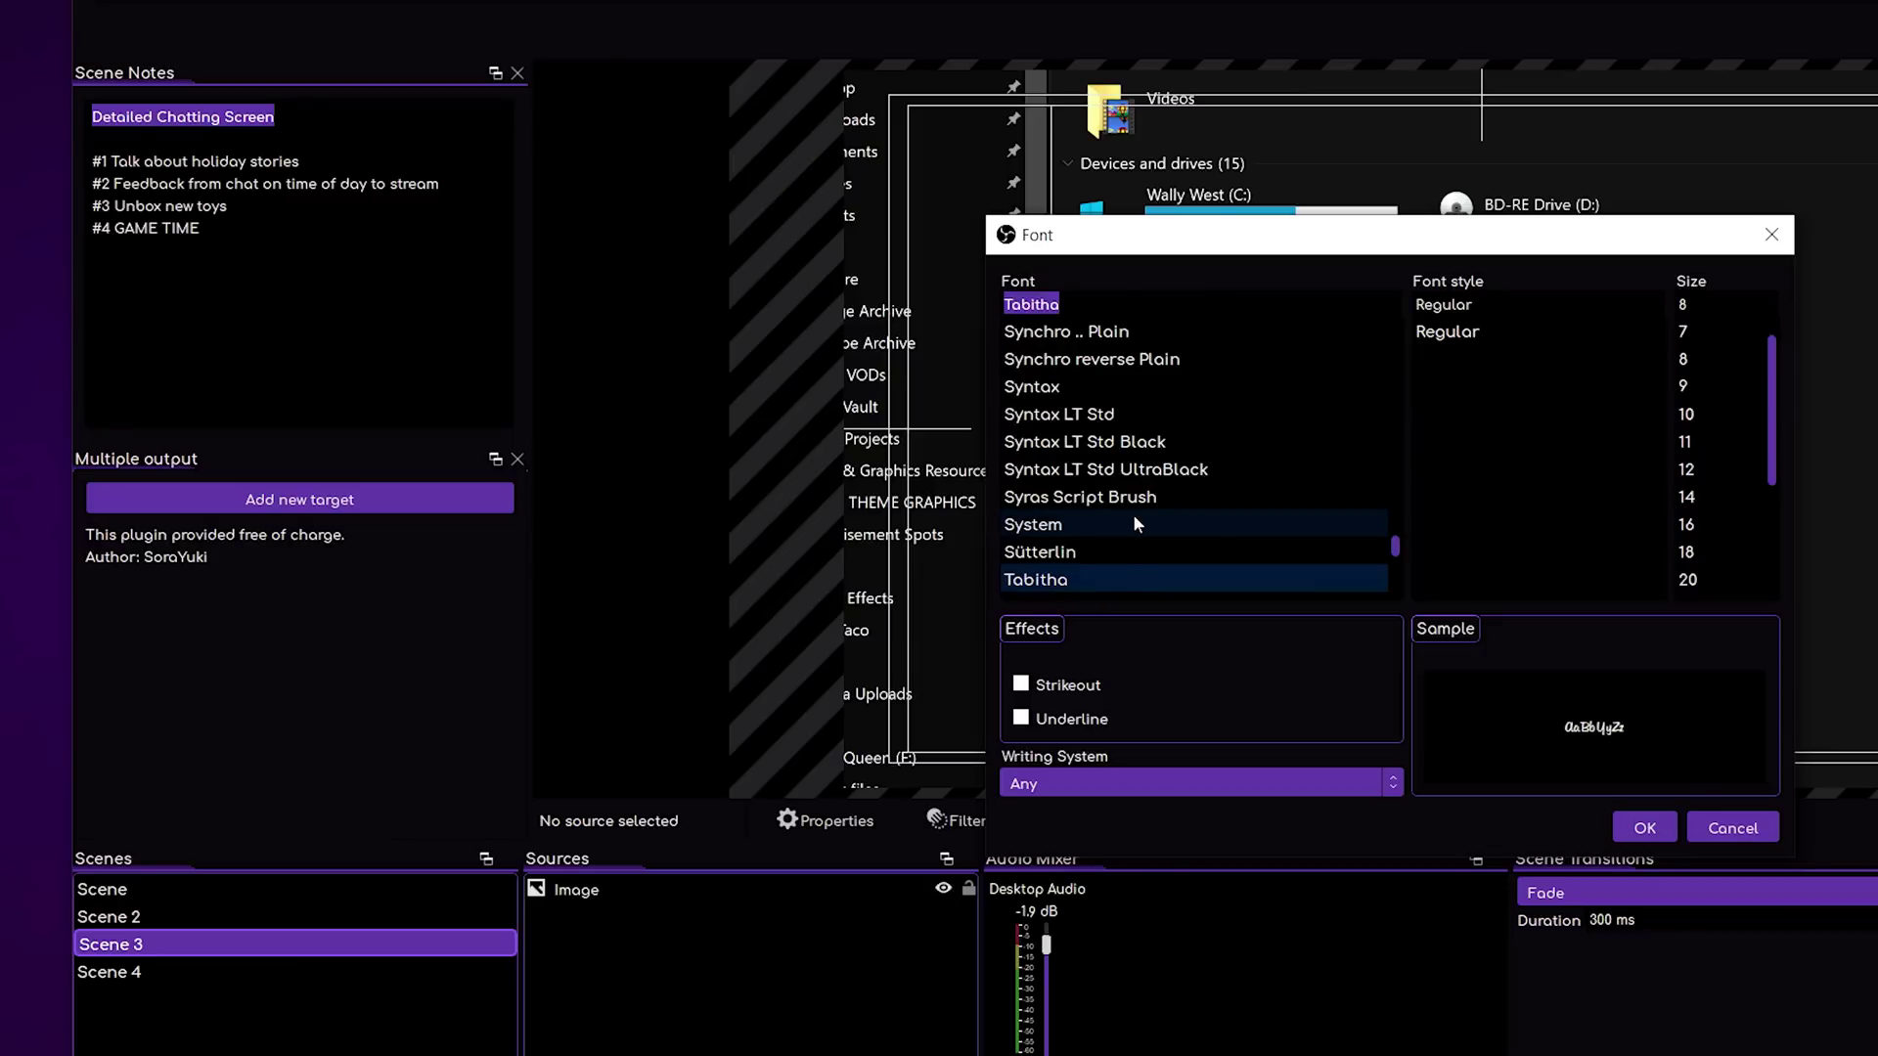
{"action": "key", "text": "h"}
{"action": "scroll", "coordinate": [1139, 528], "scroll_direction": "down", "scroll_amount": 2}
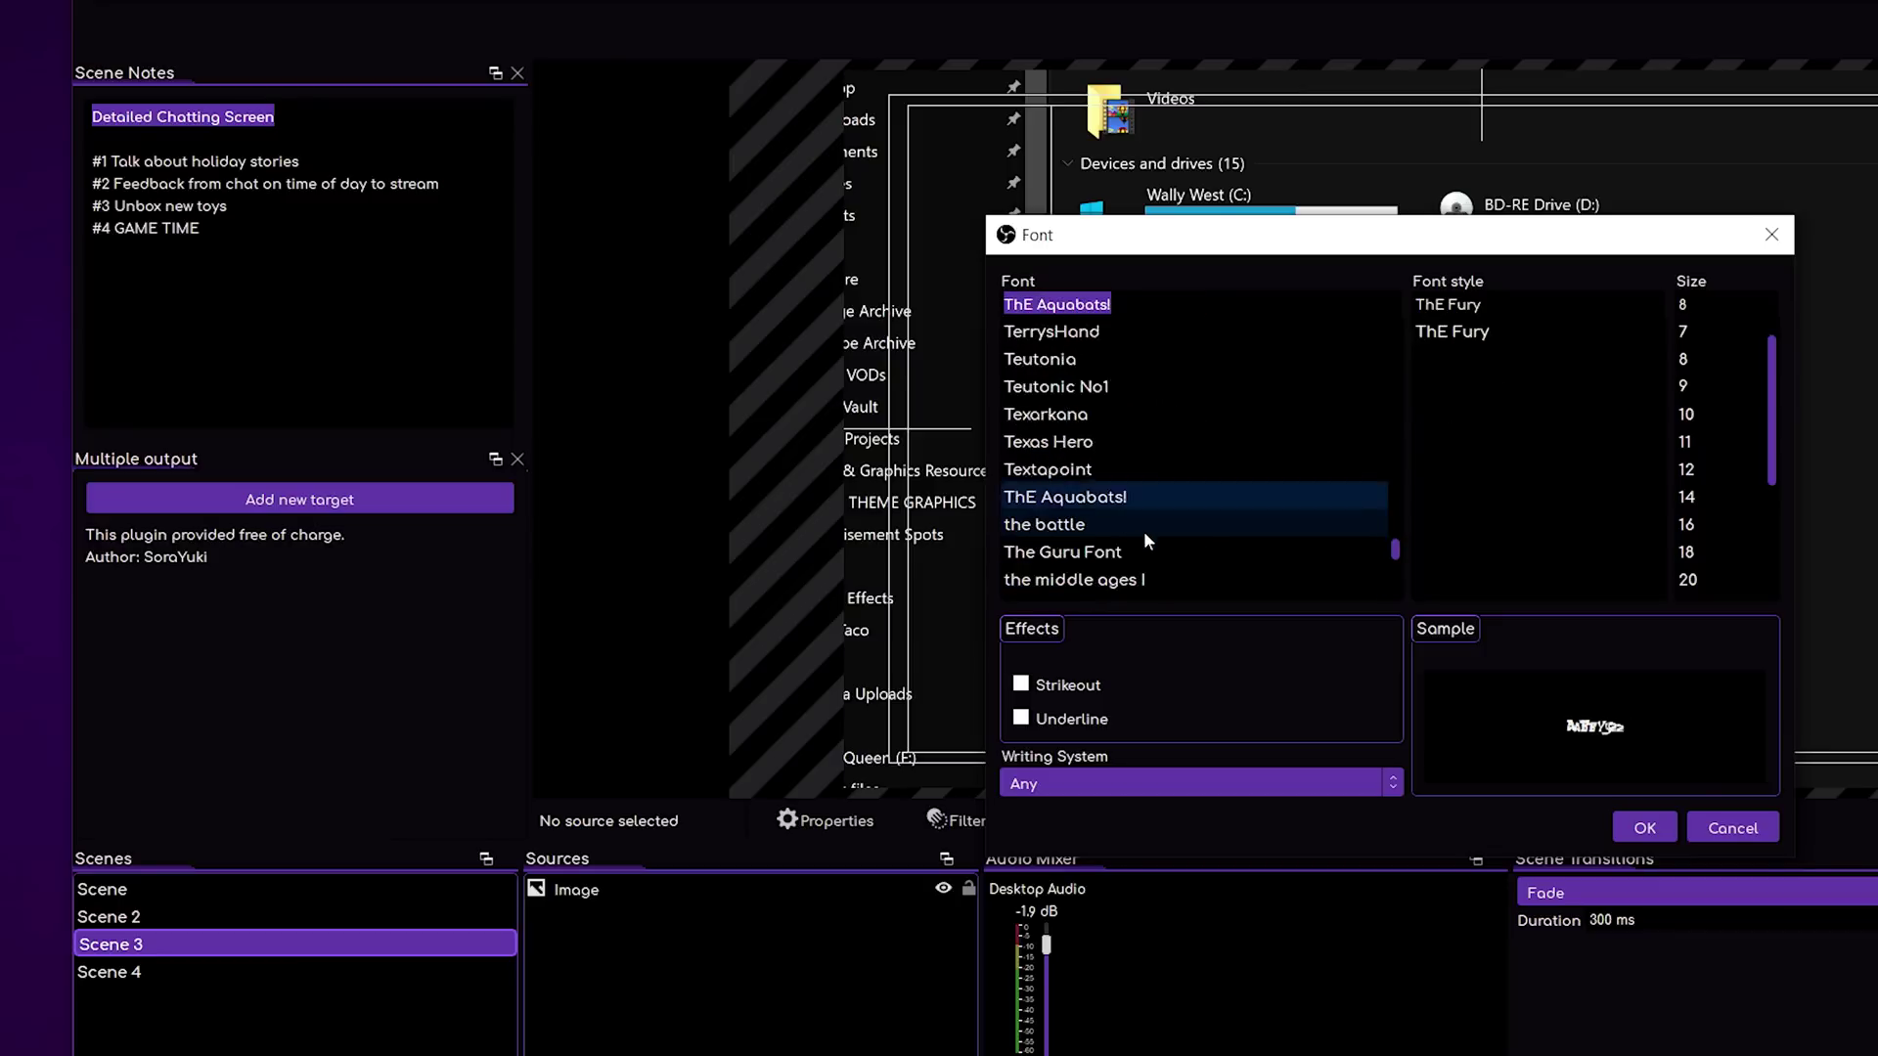
{"action": "scroll", "coordinate": [1085, 494], "scroll_direction": "down", "scroll_amount": 1}
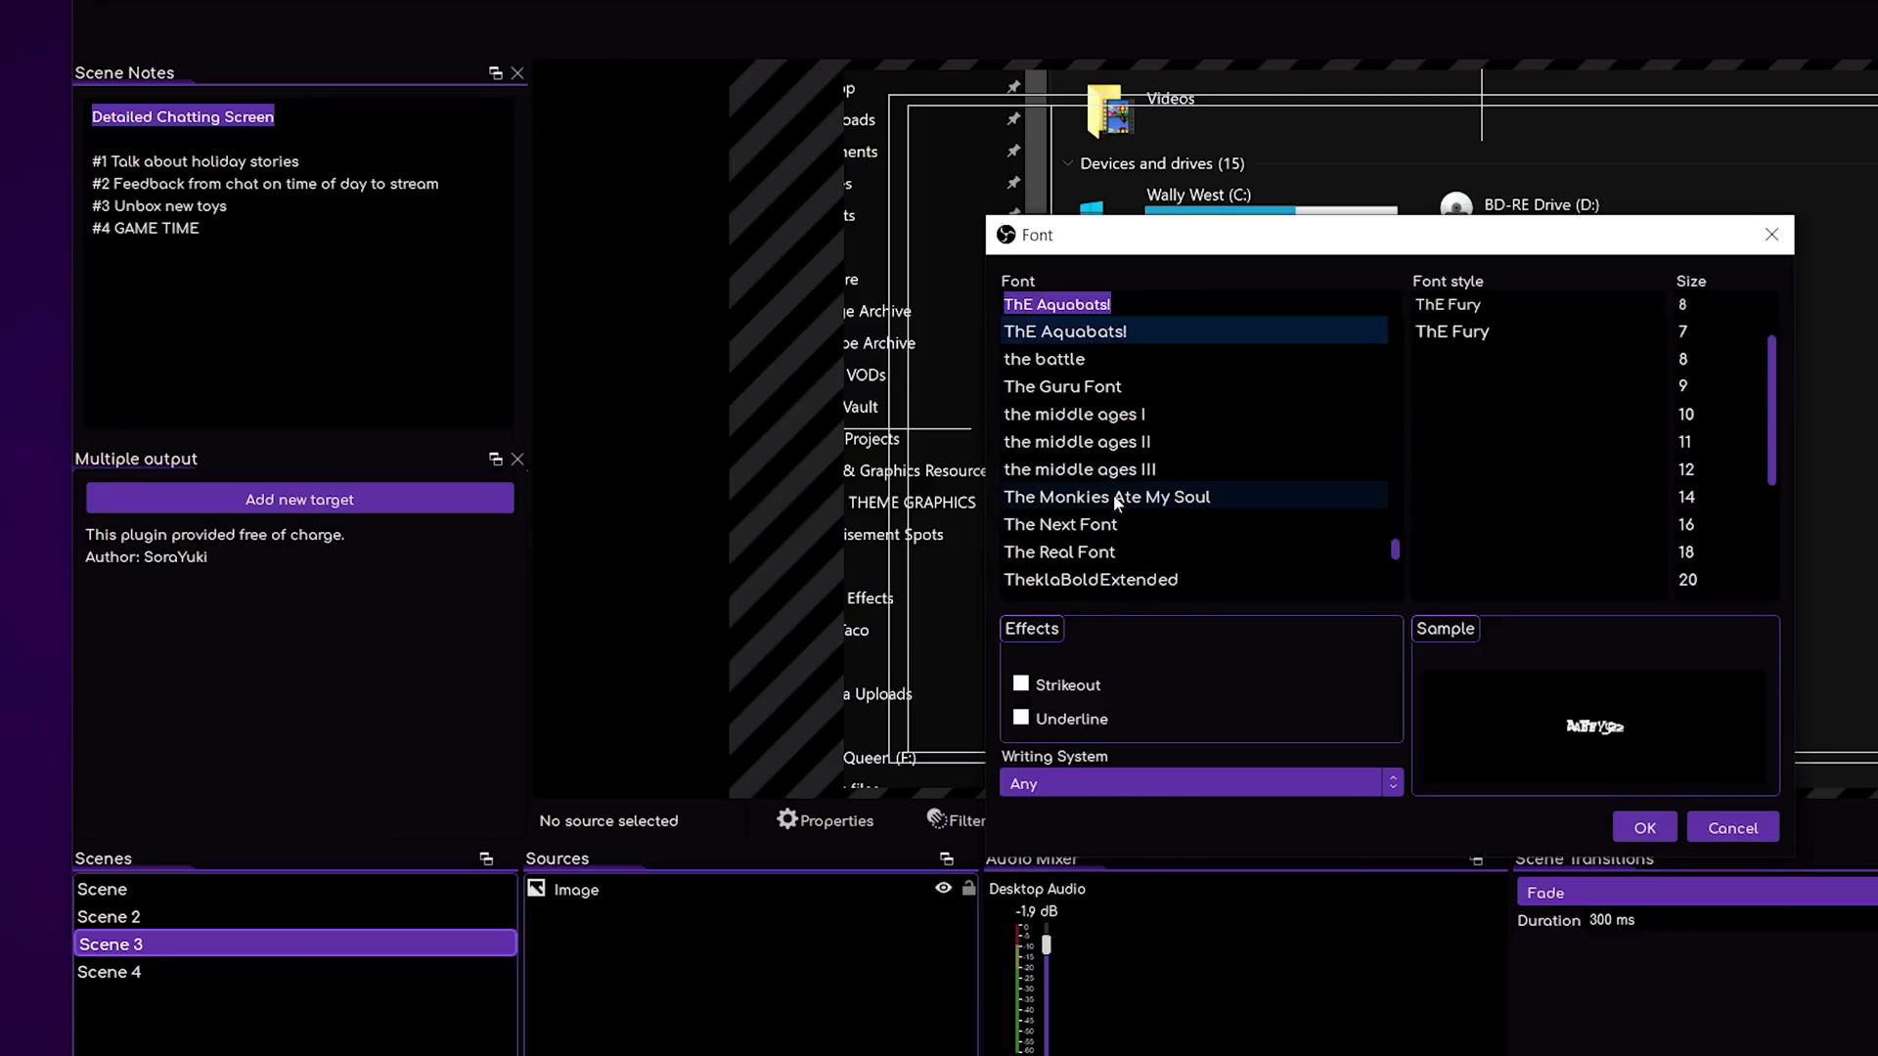
Set the heading to The Next Font, Bold, size 26, then select the four agenda lines
{"action": "left_click", "coordinate": [1107, 525]}
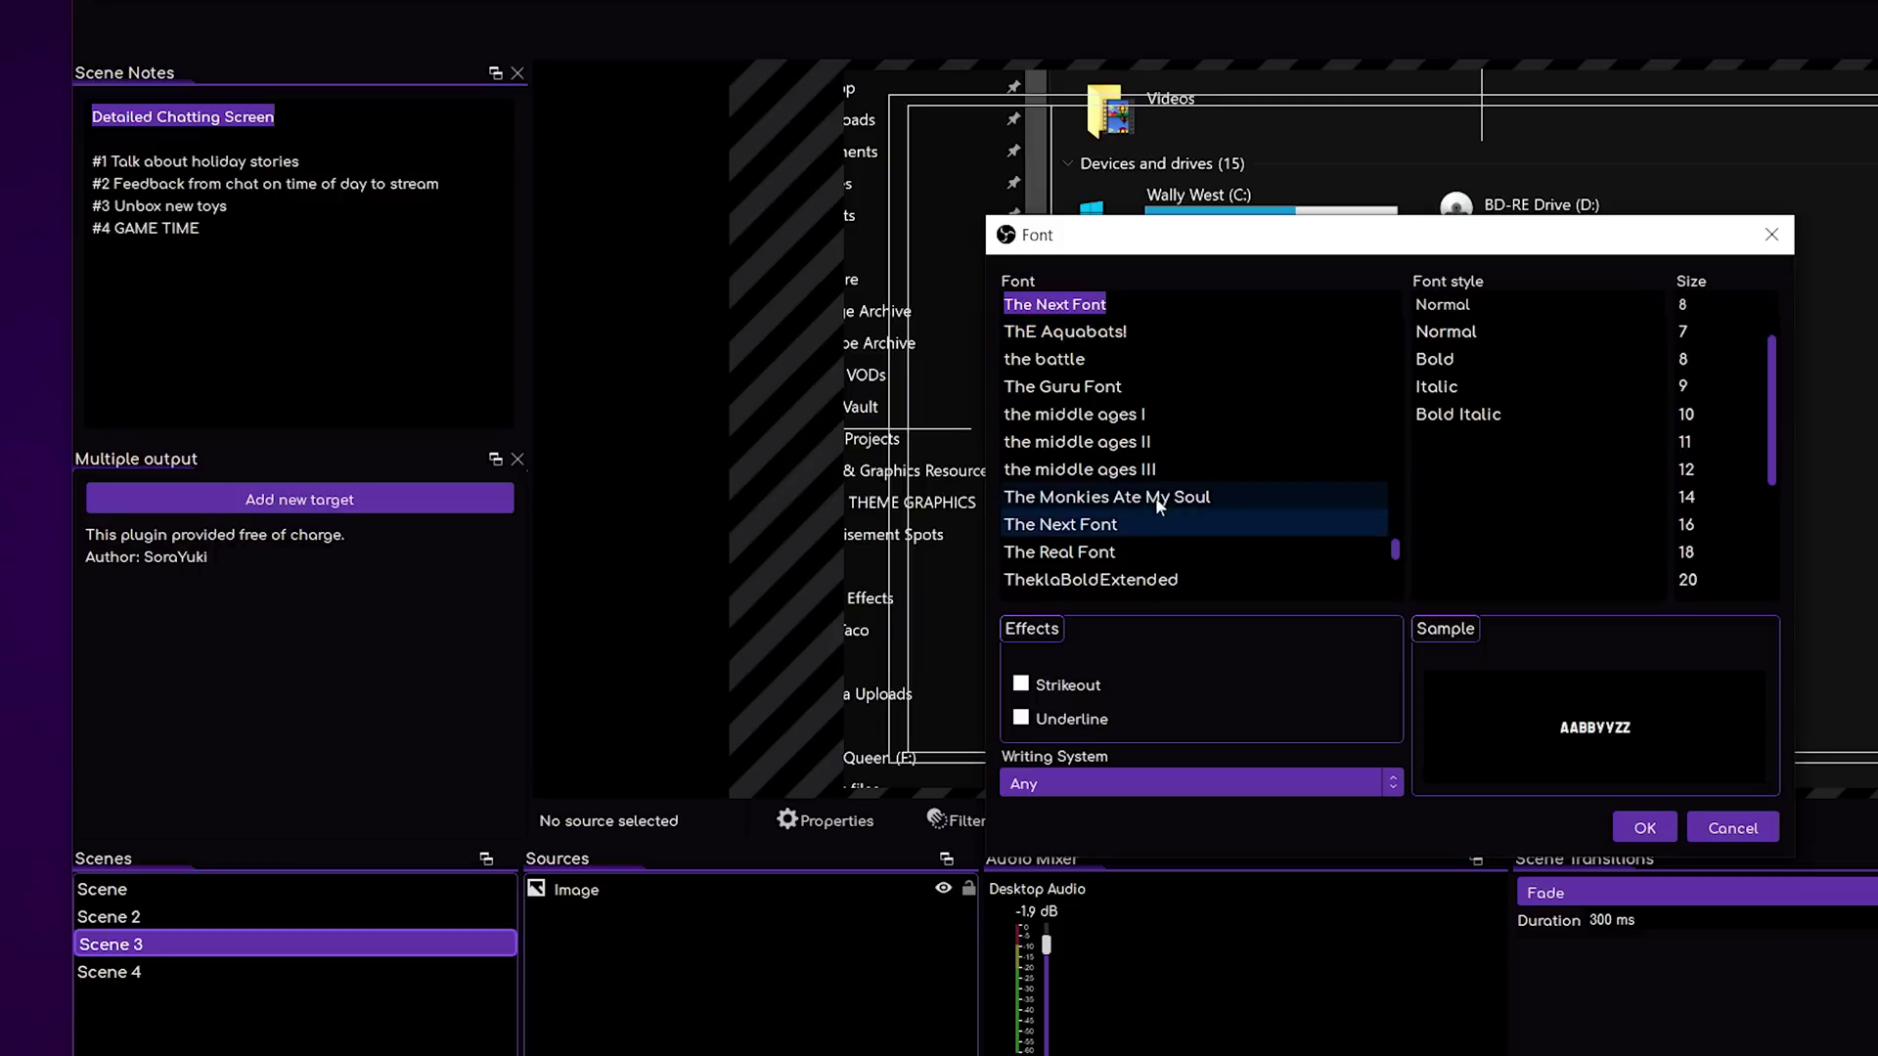
{"action": "left_click", "coordinate": [1469, 358]}
{"action": "scroll", "coordinate": [1711, 538], "scroll_direction": "down", "scroll_amount": 3}
{"action": "left_click", "coordinate": [1706, 471]}
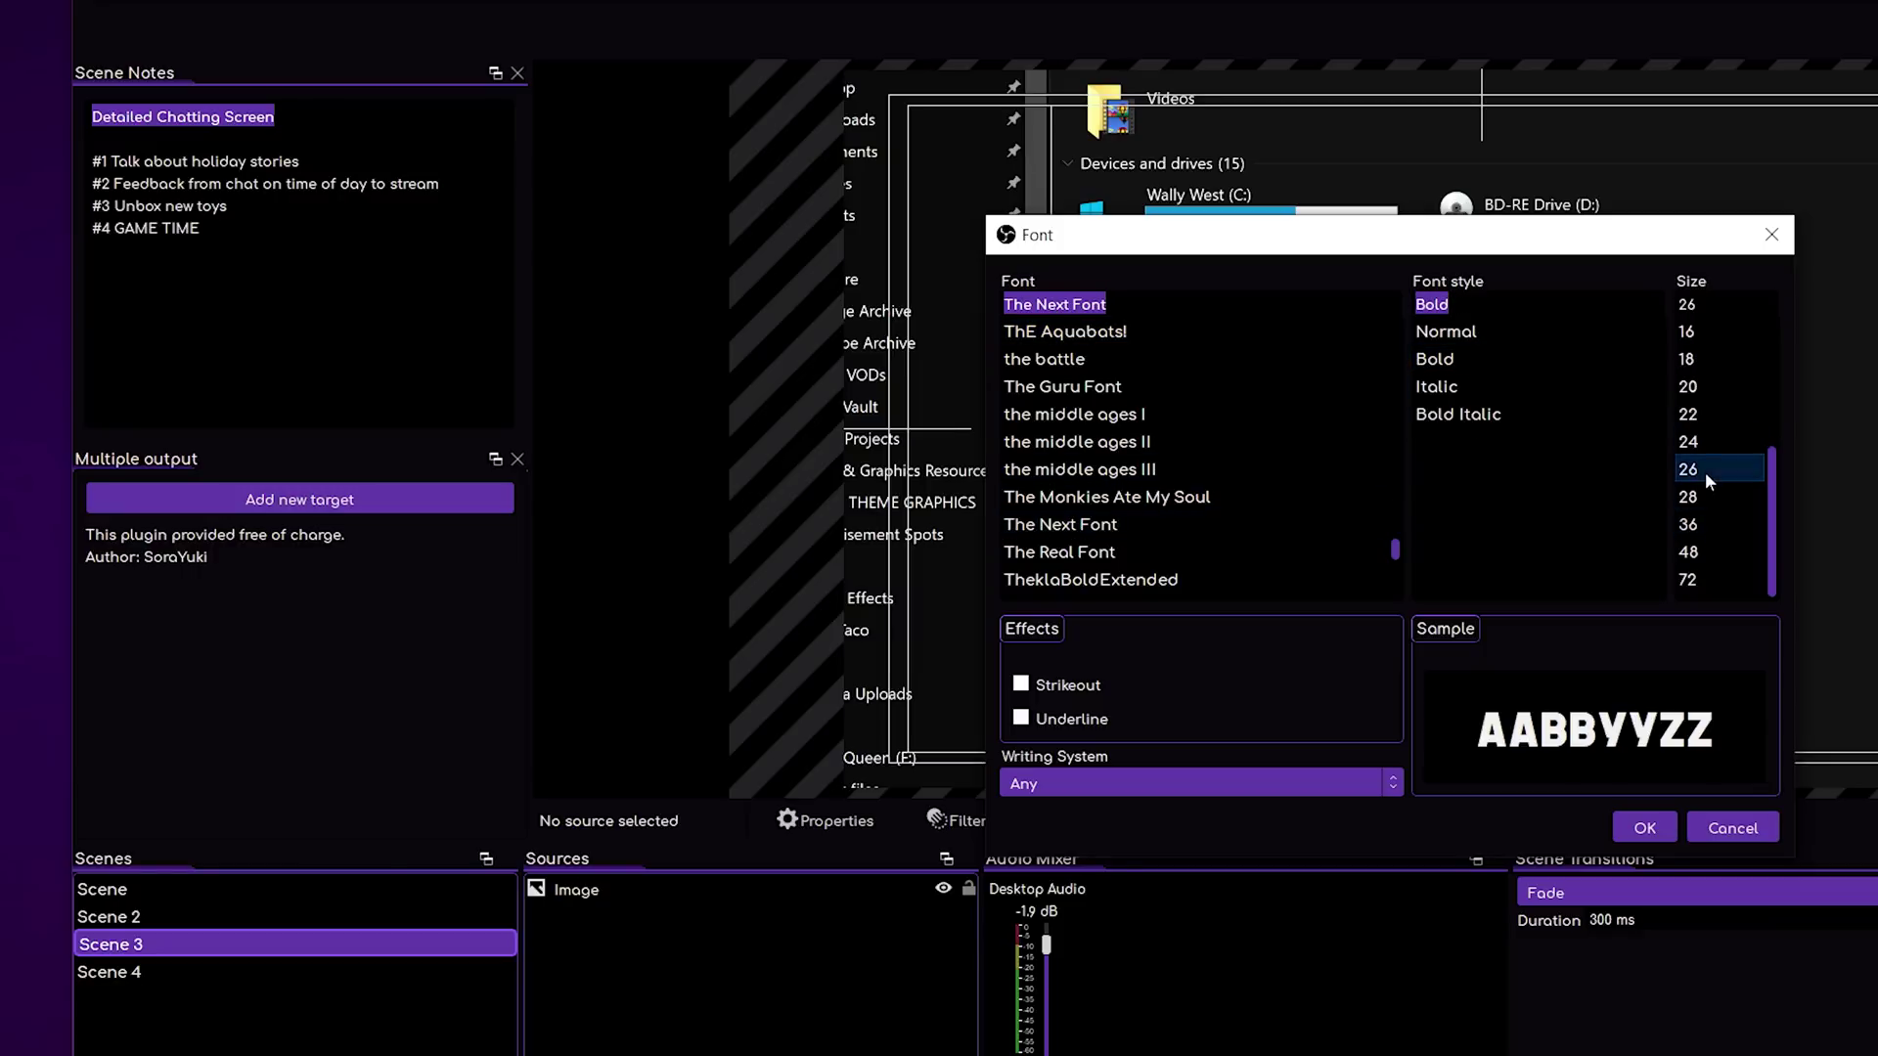
{"action": "left_click", "coordinate": [1645, 828]}
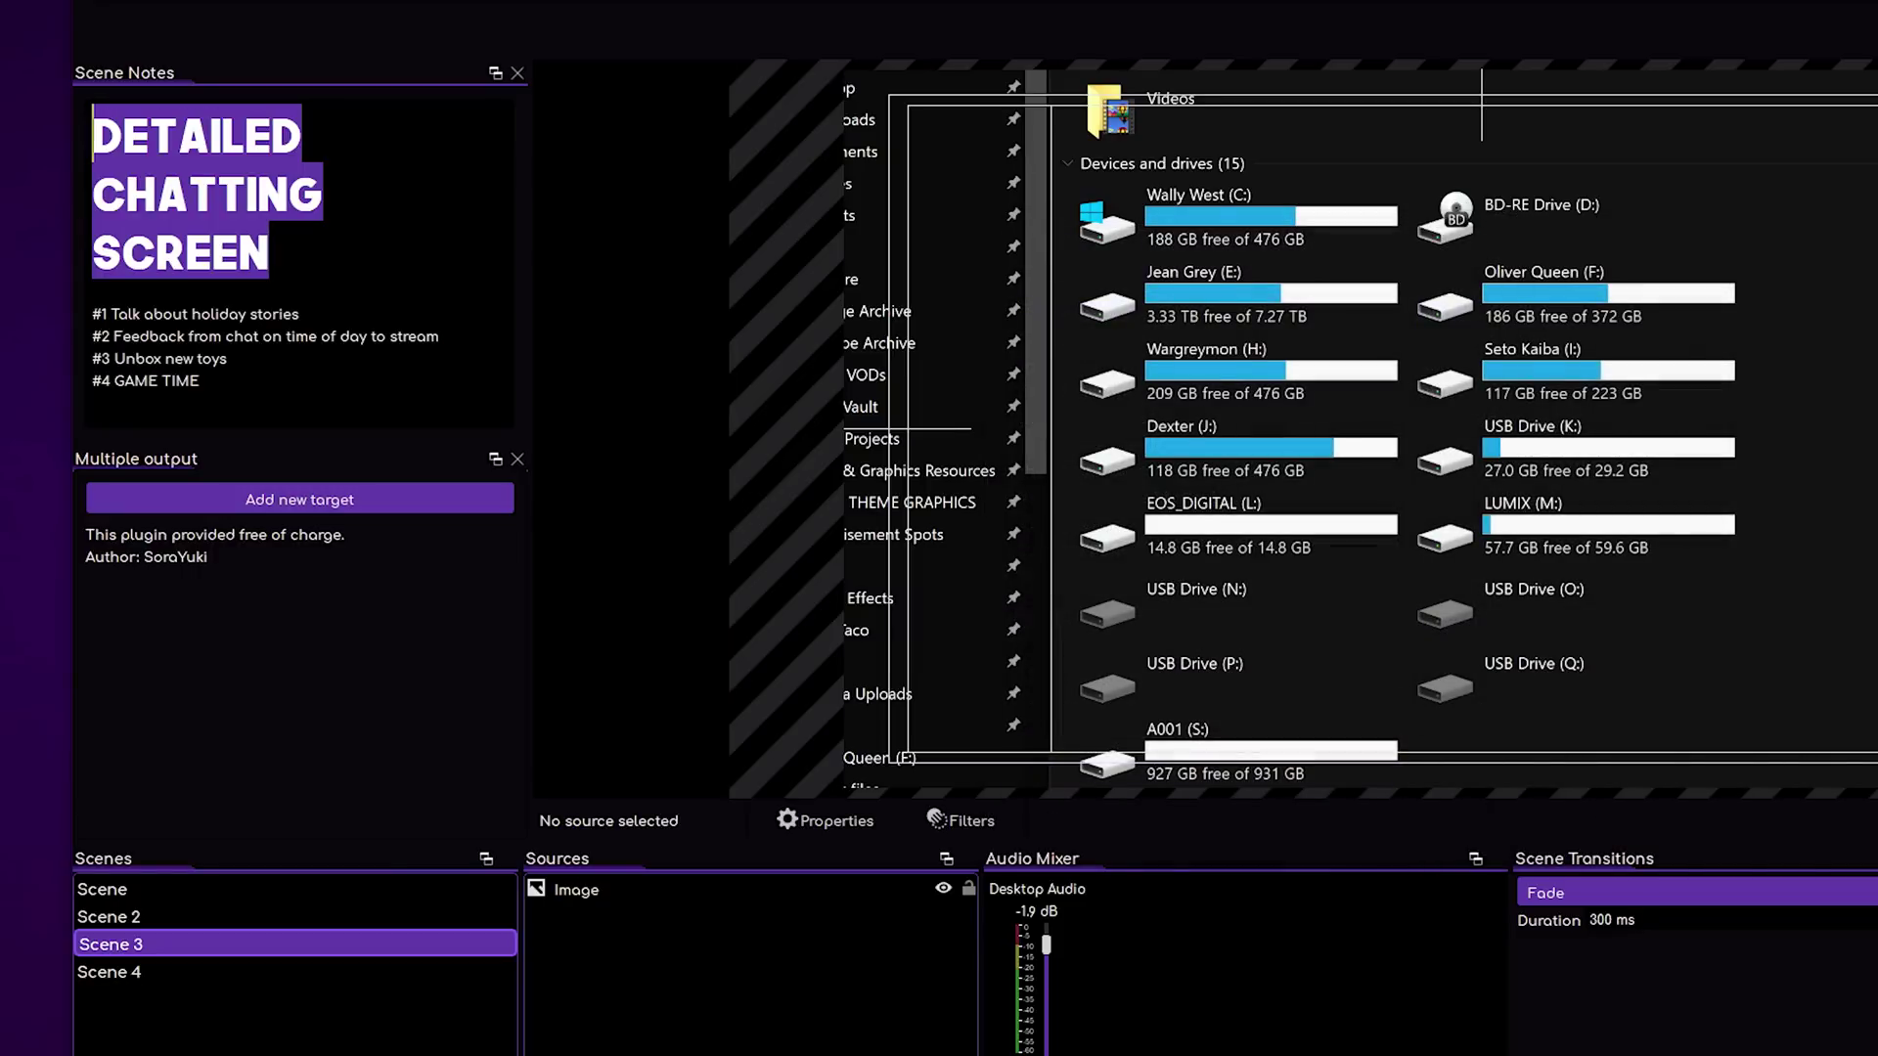
{"action": "left_click", "coordinate": [229, 358]}
{"action": "left_click_drag", "start_coordinate": [201, 381], "coordinate": [93, 357]}
Colour the '#3 Unbox new toys' line's text pink
{"action": "left_click", "coordinate": [93, 313]}
{"action": "left_click", "coordinate": [227, 358]}
{"action": "right_click", "coordinate": [133, 358]}
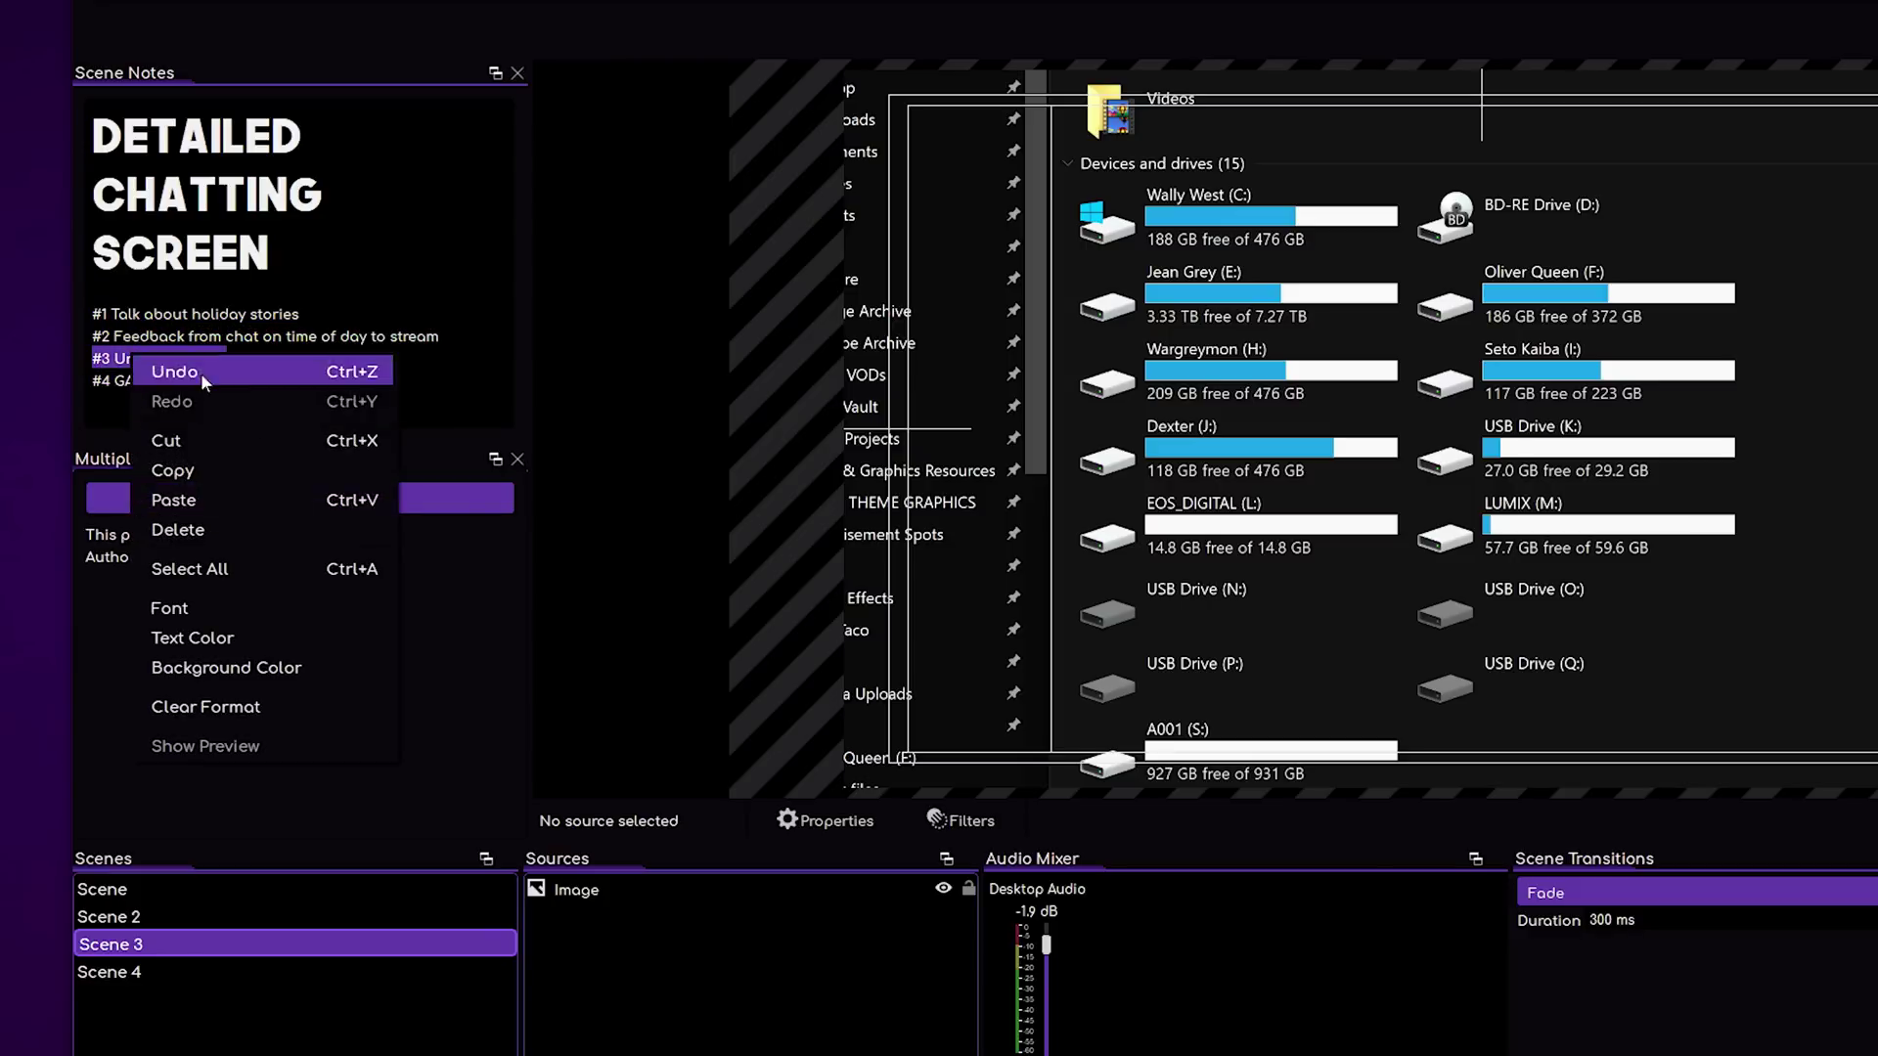
{"action": "left_click", "coordinate": [307, 633]}
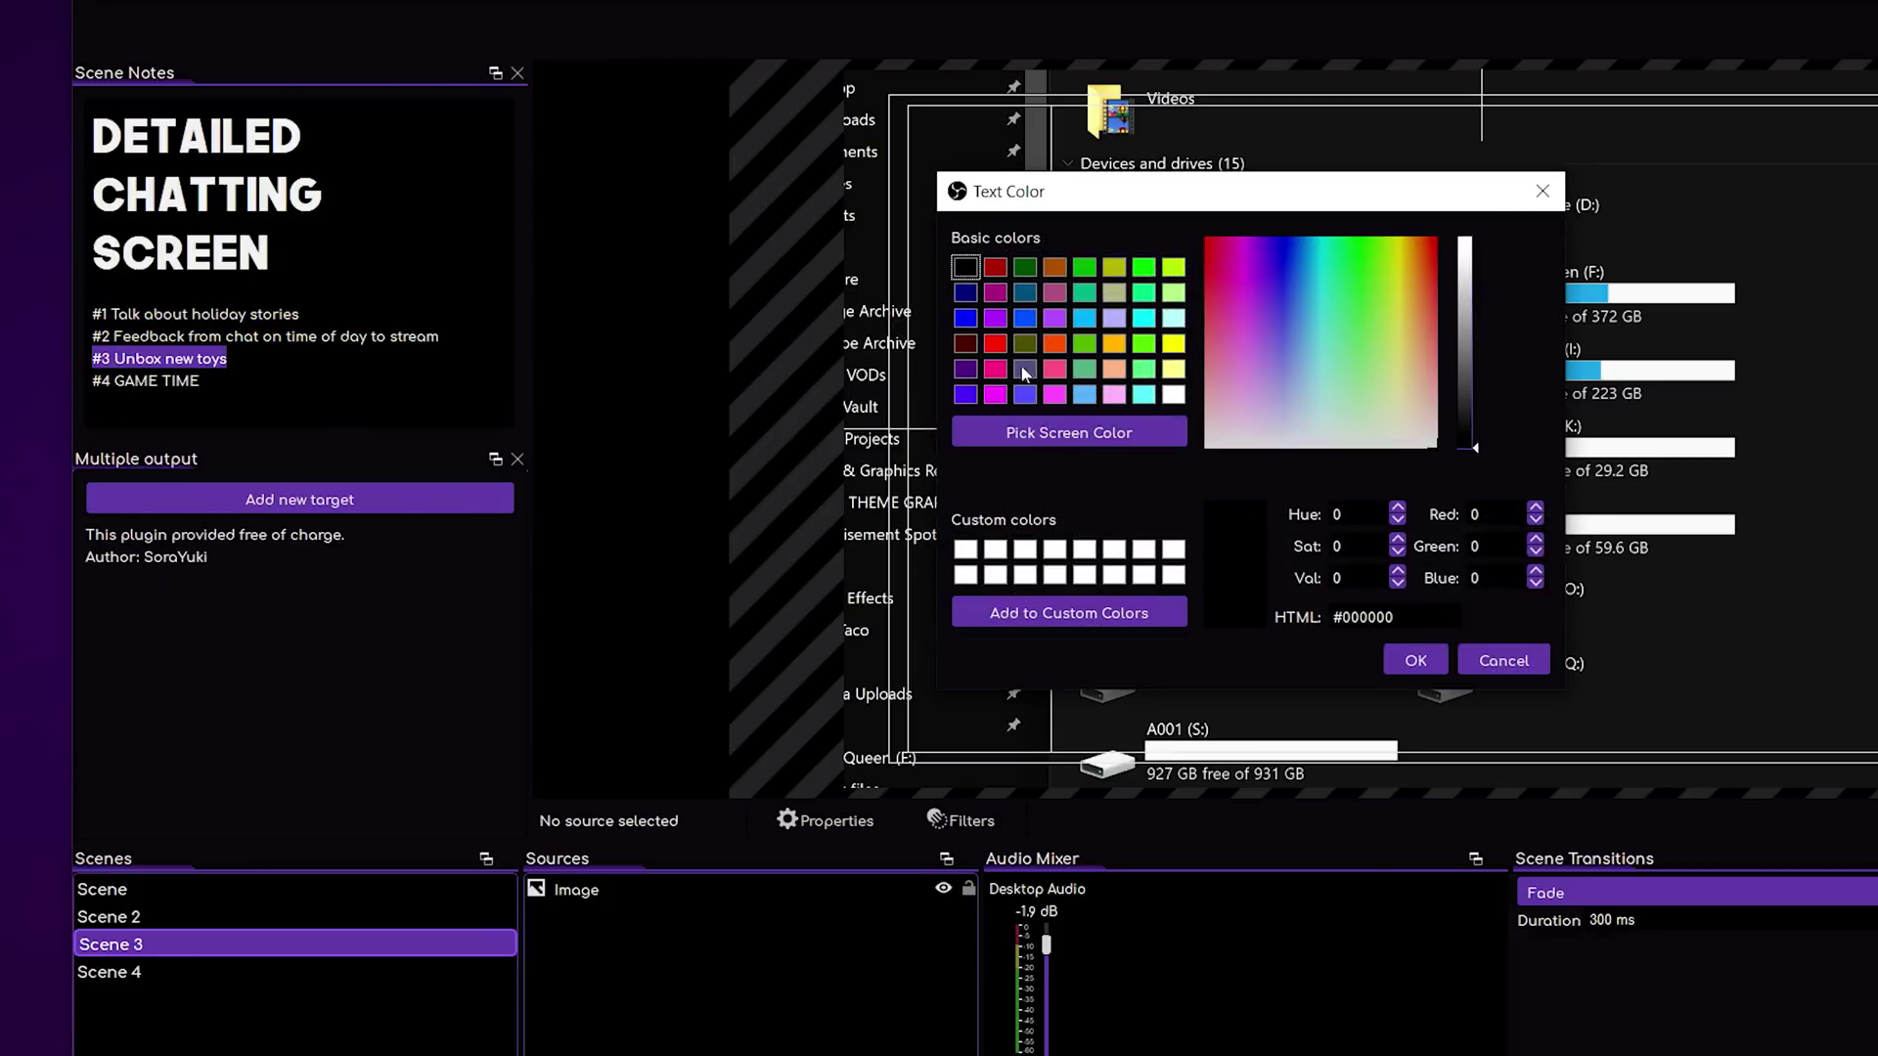
{"action": "left_click", "coordinate": [996, 369]}
{"action": "left_click", "coordinate": [1415, 660]}
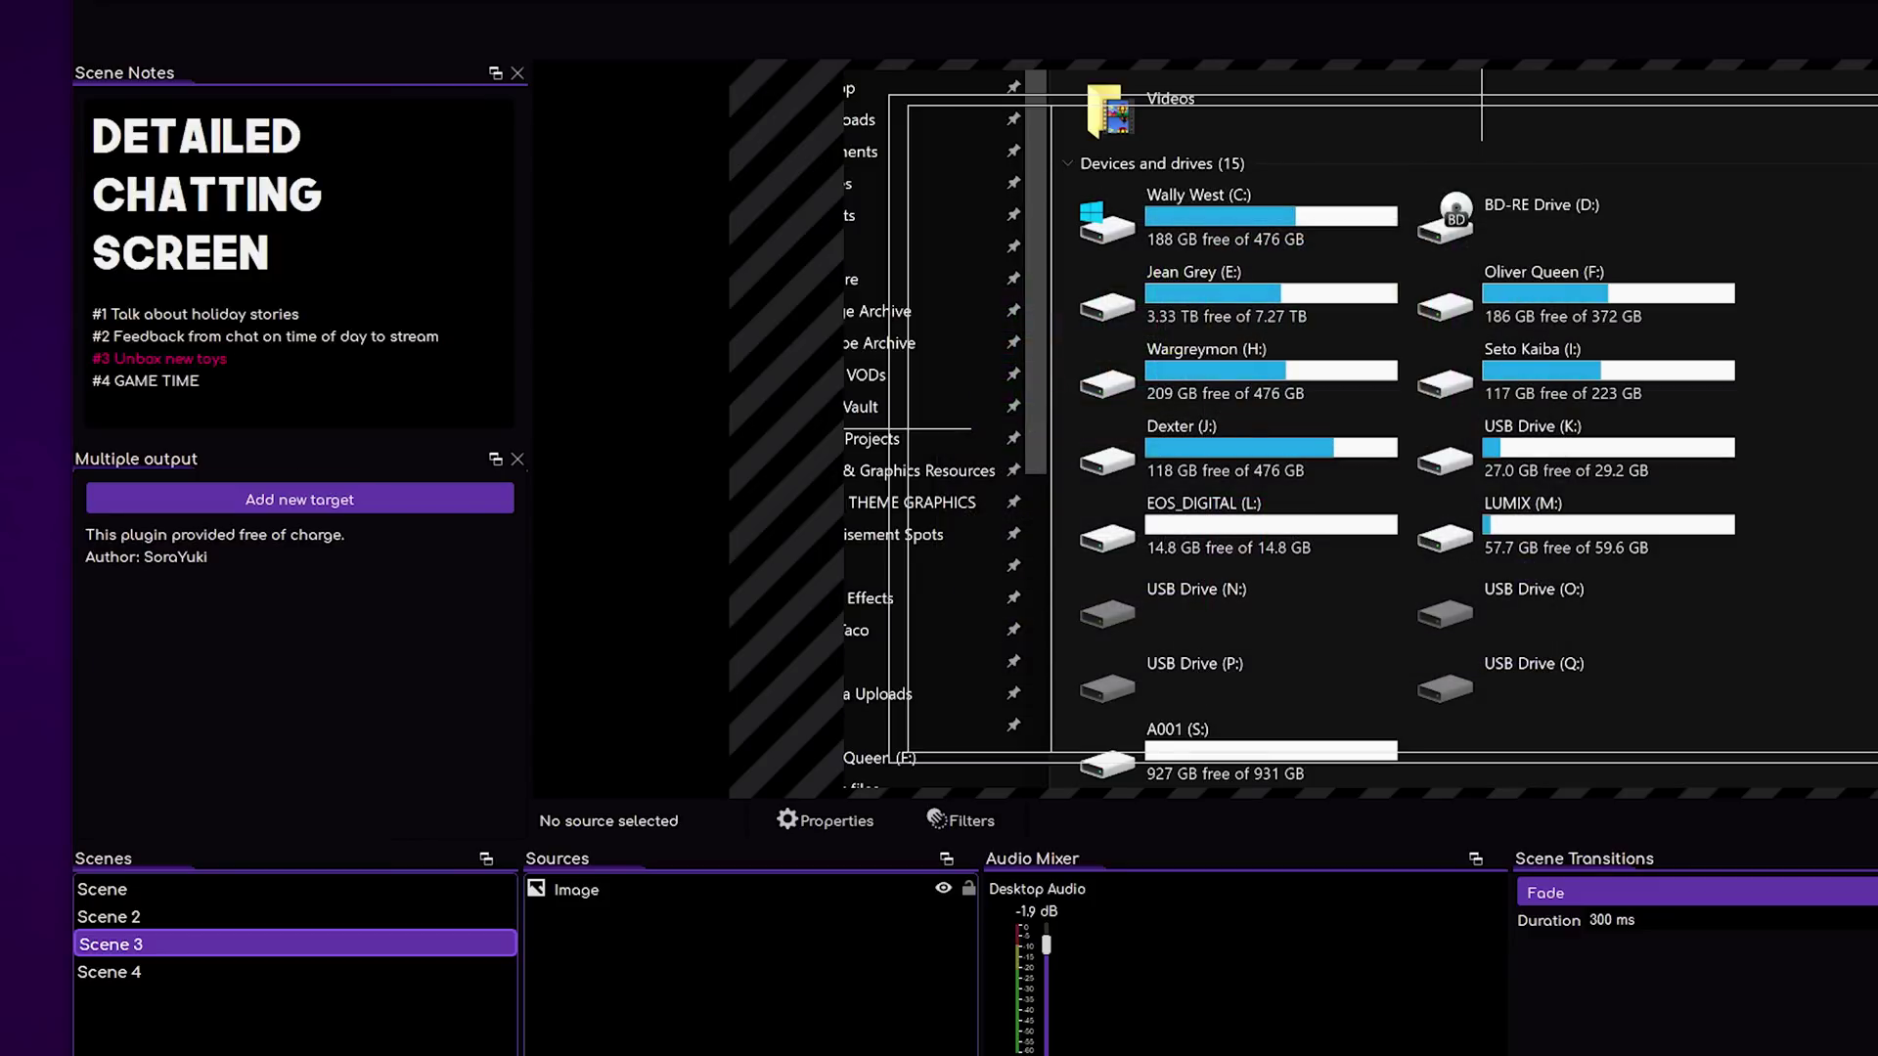
Apply a light blue background colour to the selected note text
{"action": "right_click", "coordinate": [303, 216]}
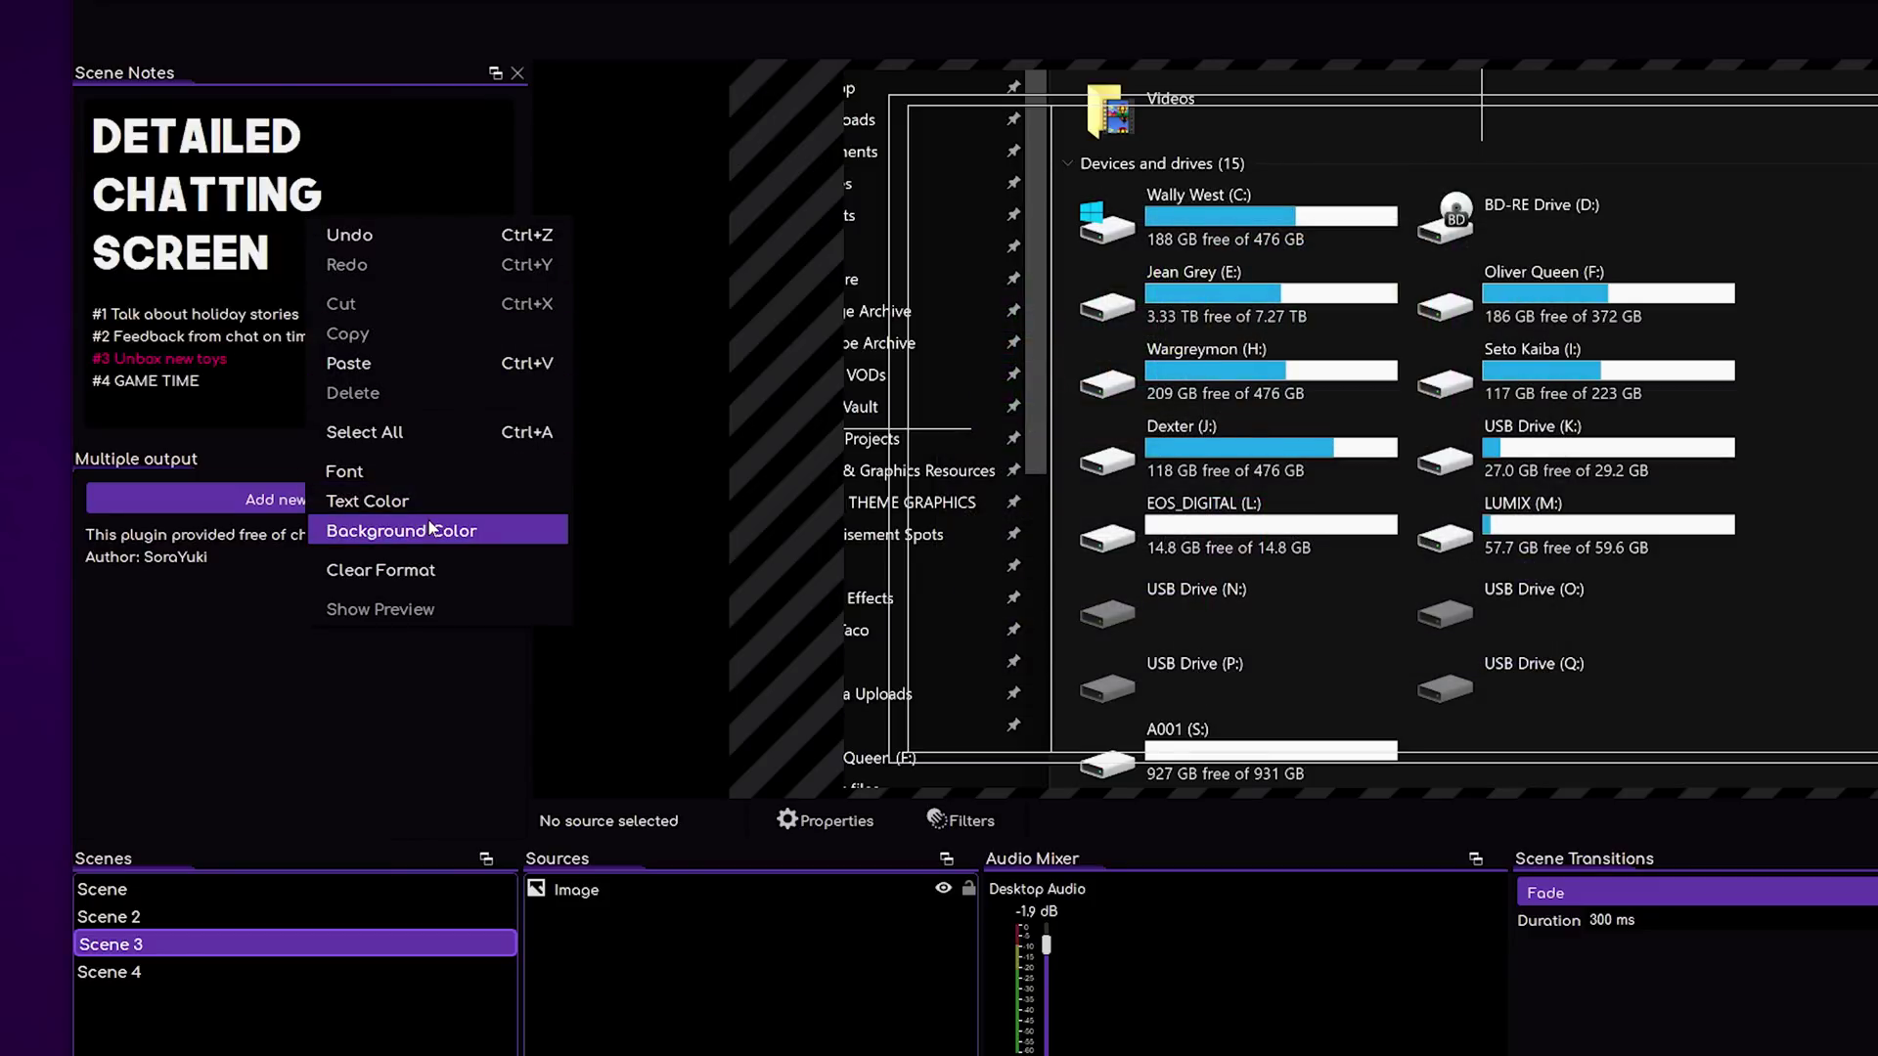
{"action": "left_click", "coordinate": [432, 529]}
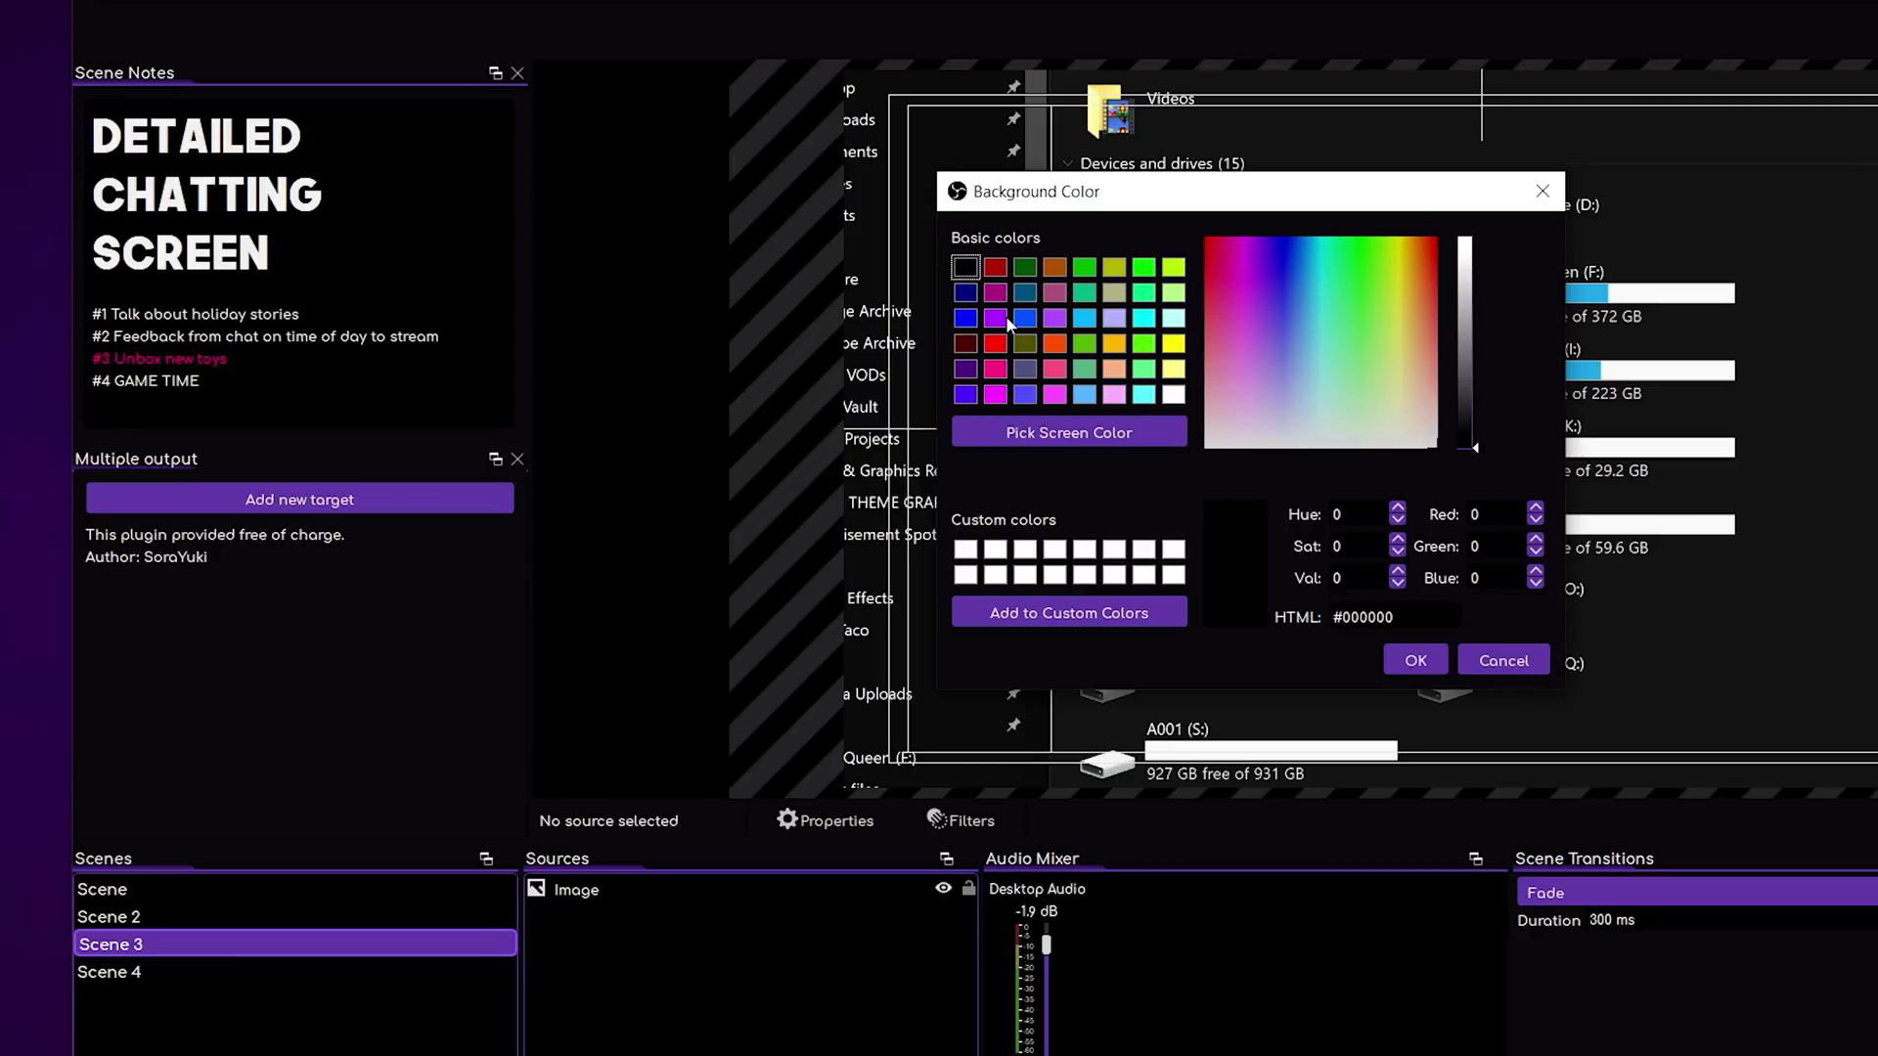
{"action": "left_click", "coordinate": [1082, 319]}
{"action": "left_click", "coordinate": [1427, 652]}
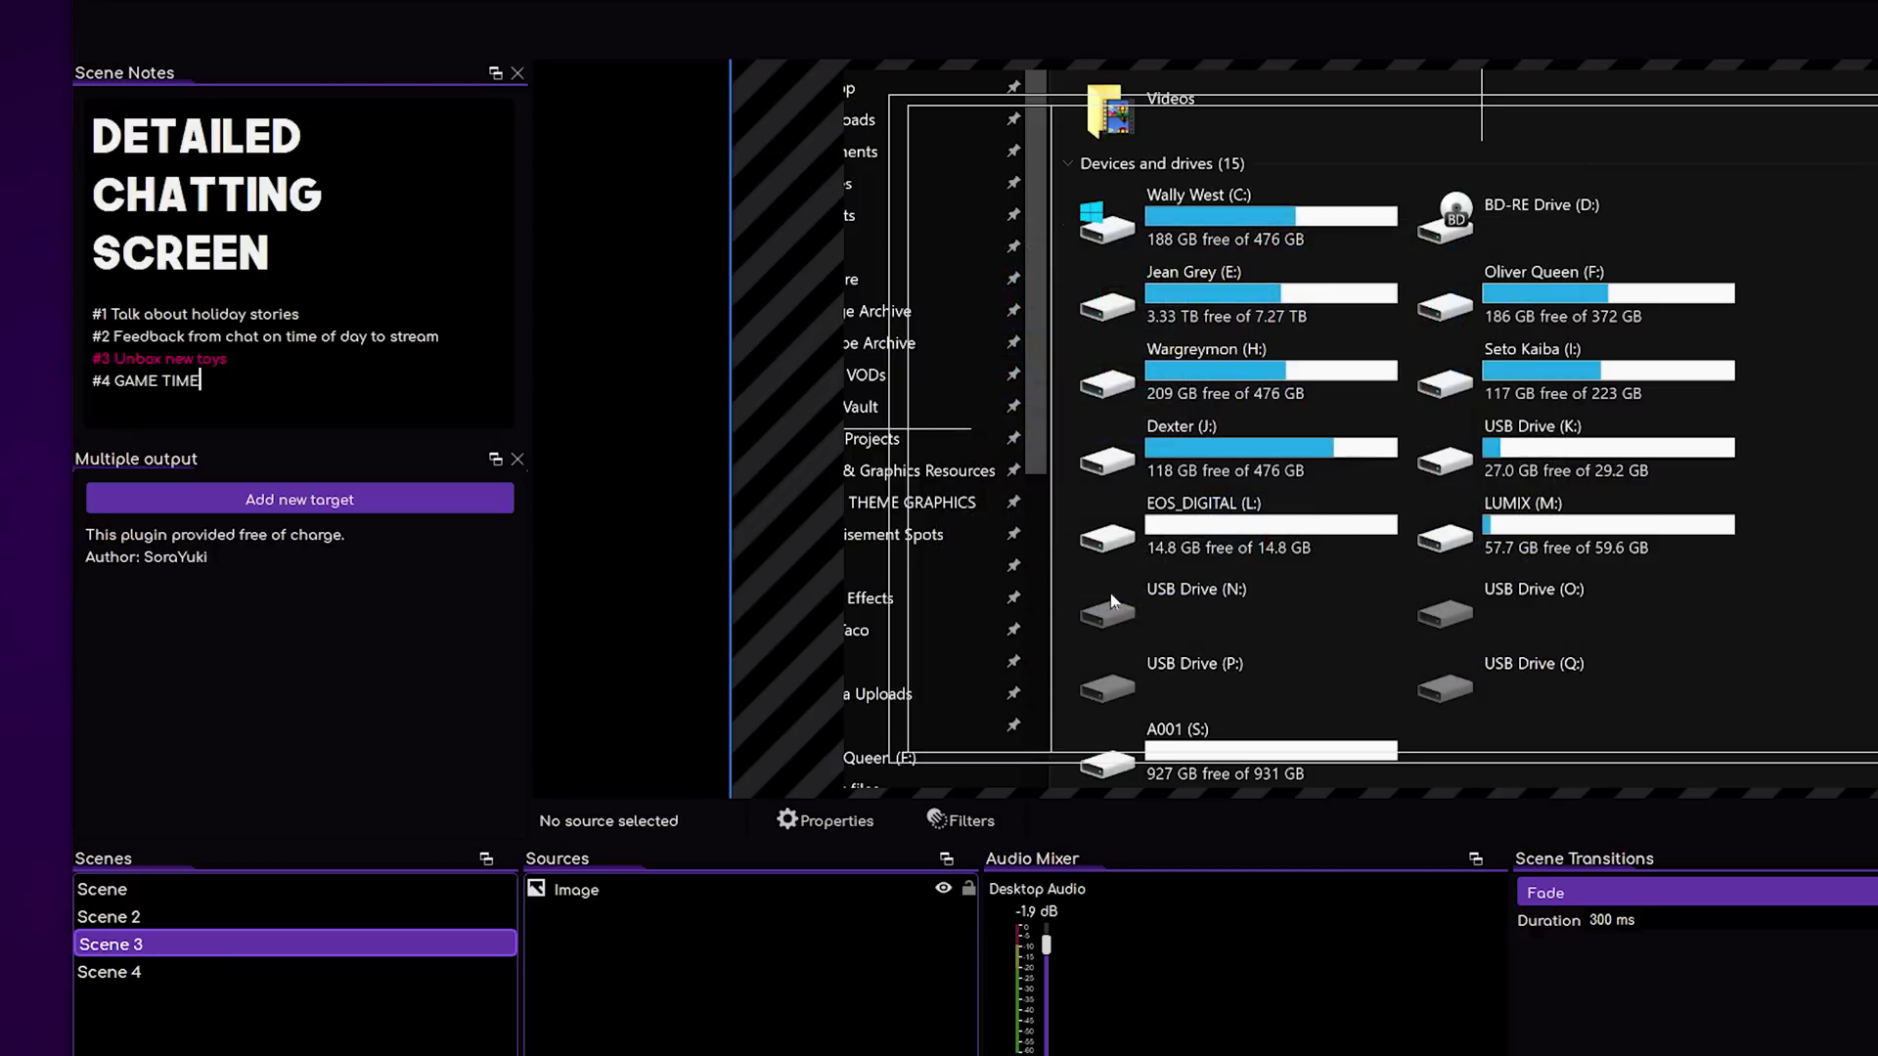
Select the '#4 GAME TIME' line and pick blue #0055ff as its background colour
{"action": "left_click_drag", "start_coordinate": [199, 381], "coordinate": [93, 382]}
{"action": "right_click", "coordinate": [120, 378]}
{"action": "left_click", "coordinate": [228, 685]}
{"action": "left_click", "coordinate": [1025, 315]}
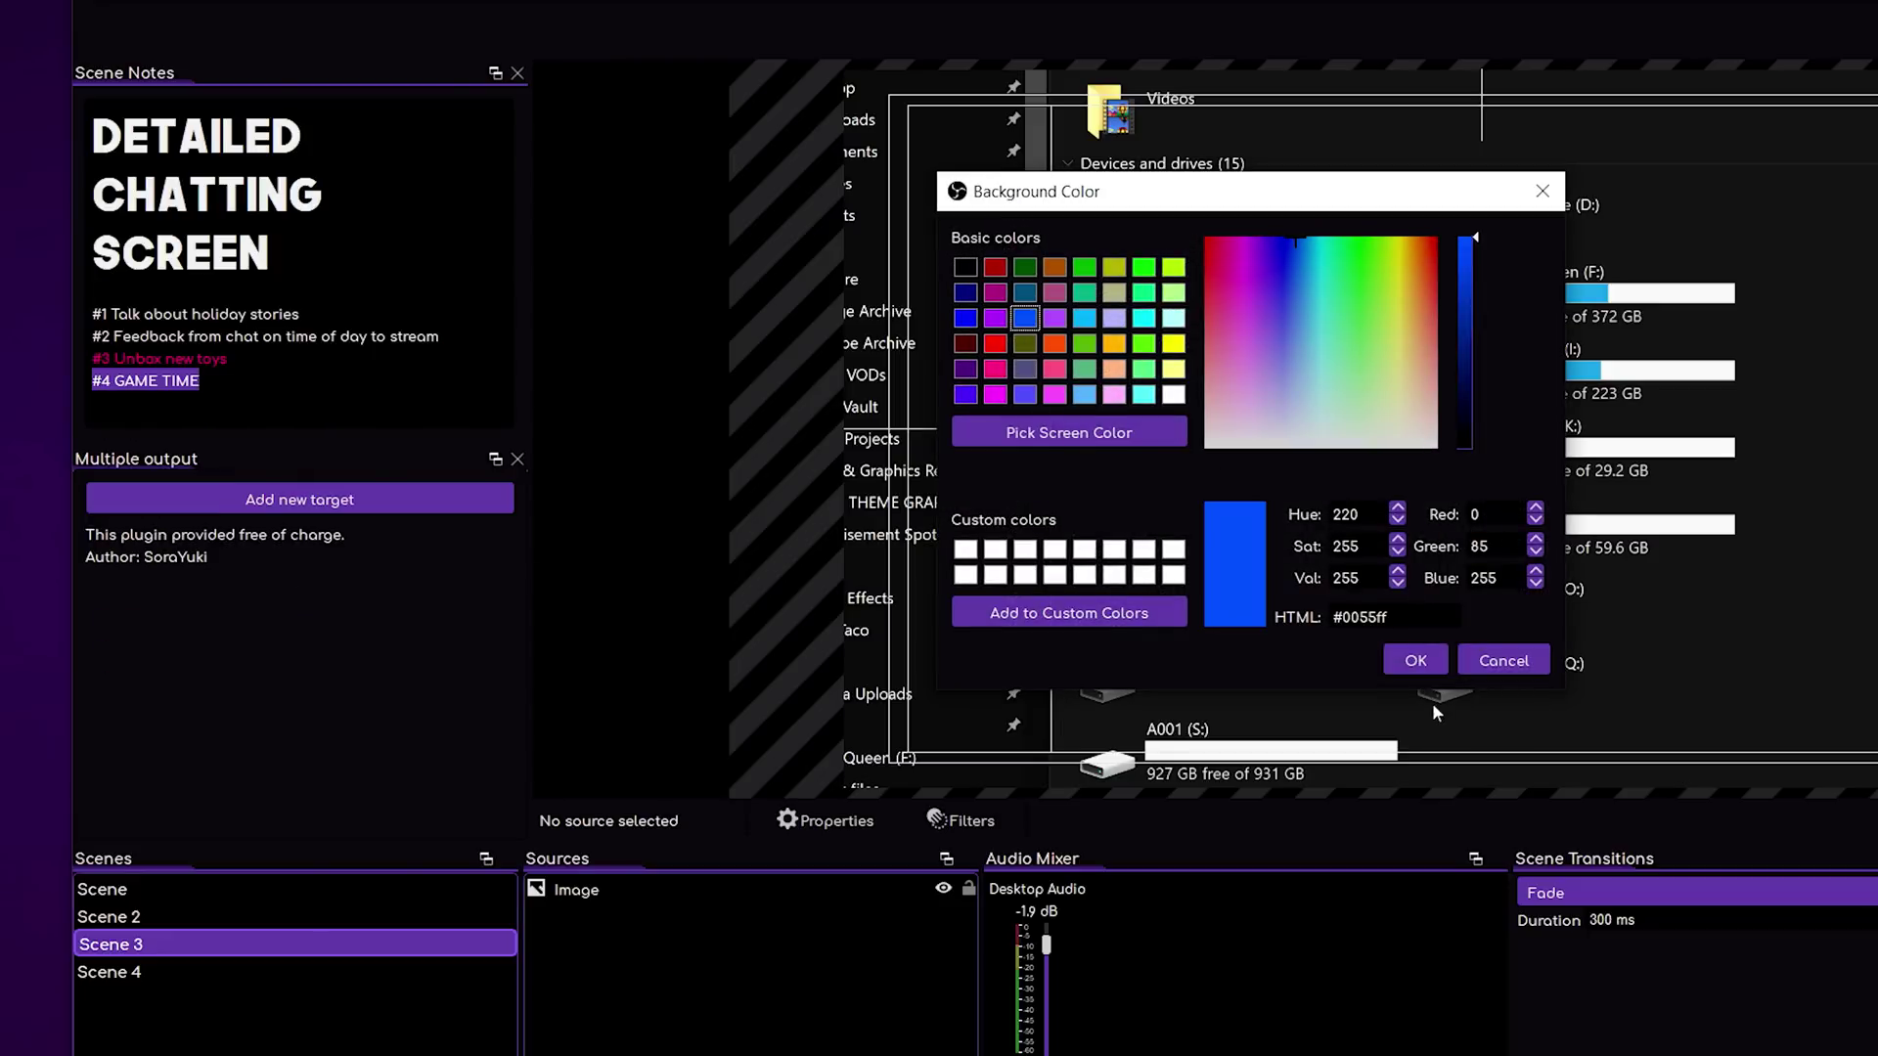